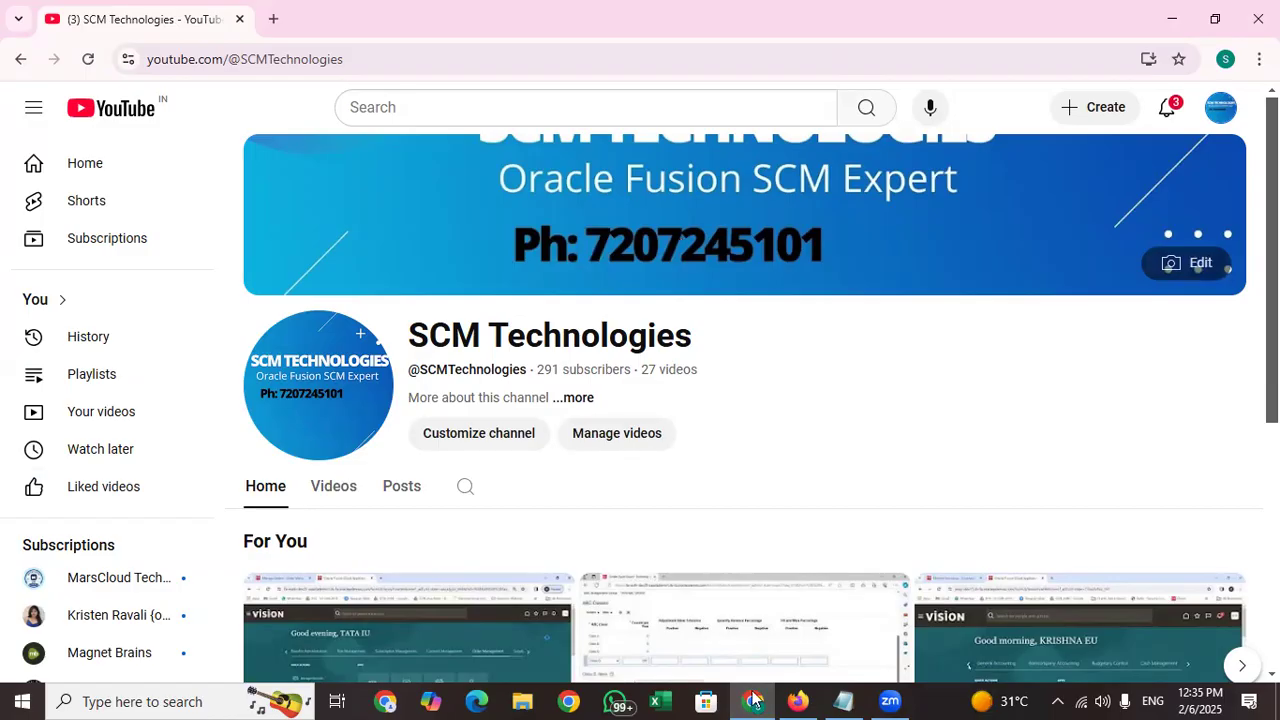
- In the browser, review order 65407 for Business World, then back out to the Overview dashboard
left_click(800, 698)
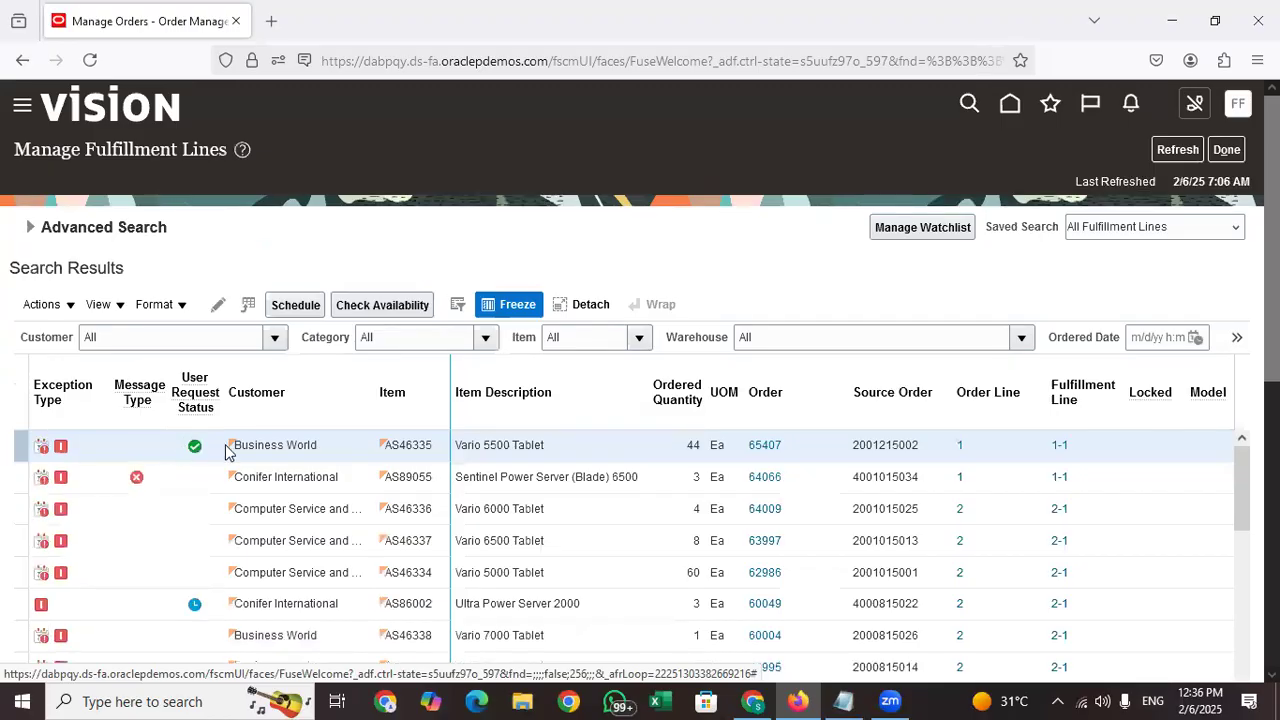
left_click(764, 445)
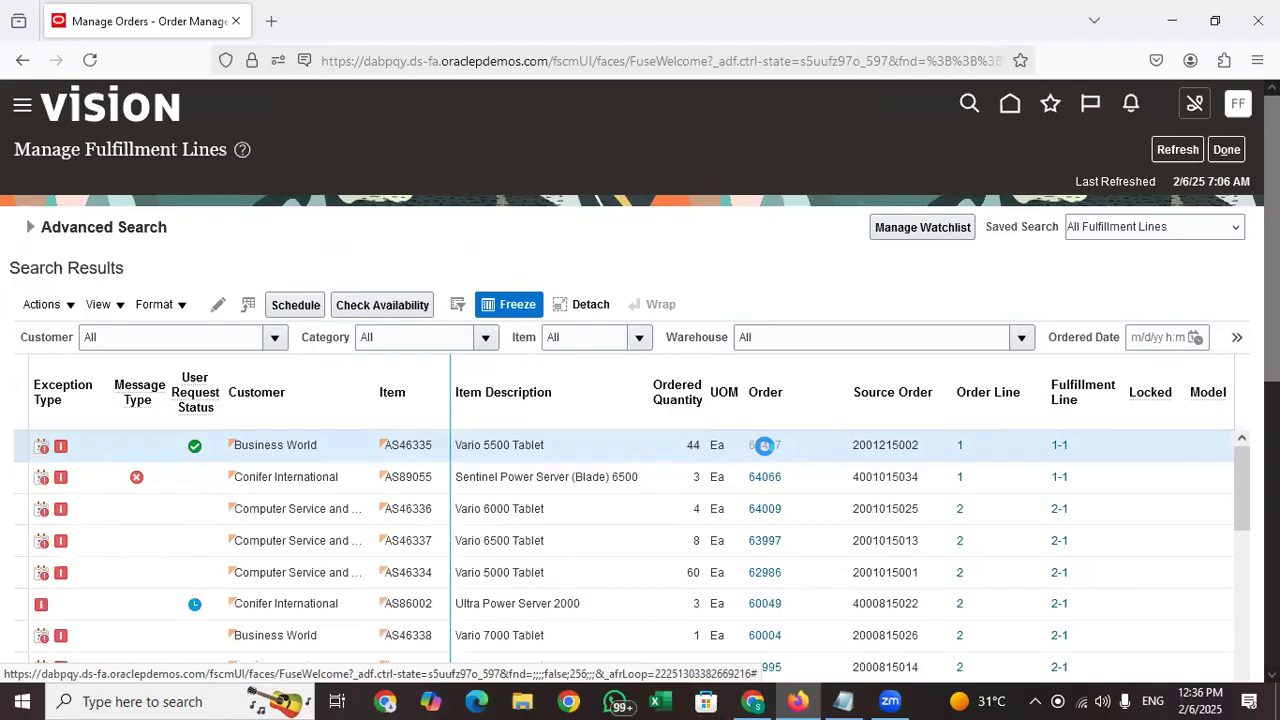
scroll(705, 425, "down", 5)
scroll(713, 415, "up", 5)
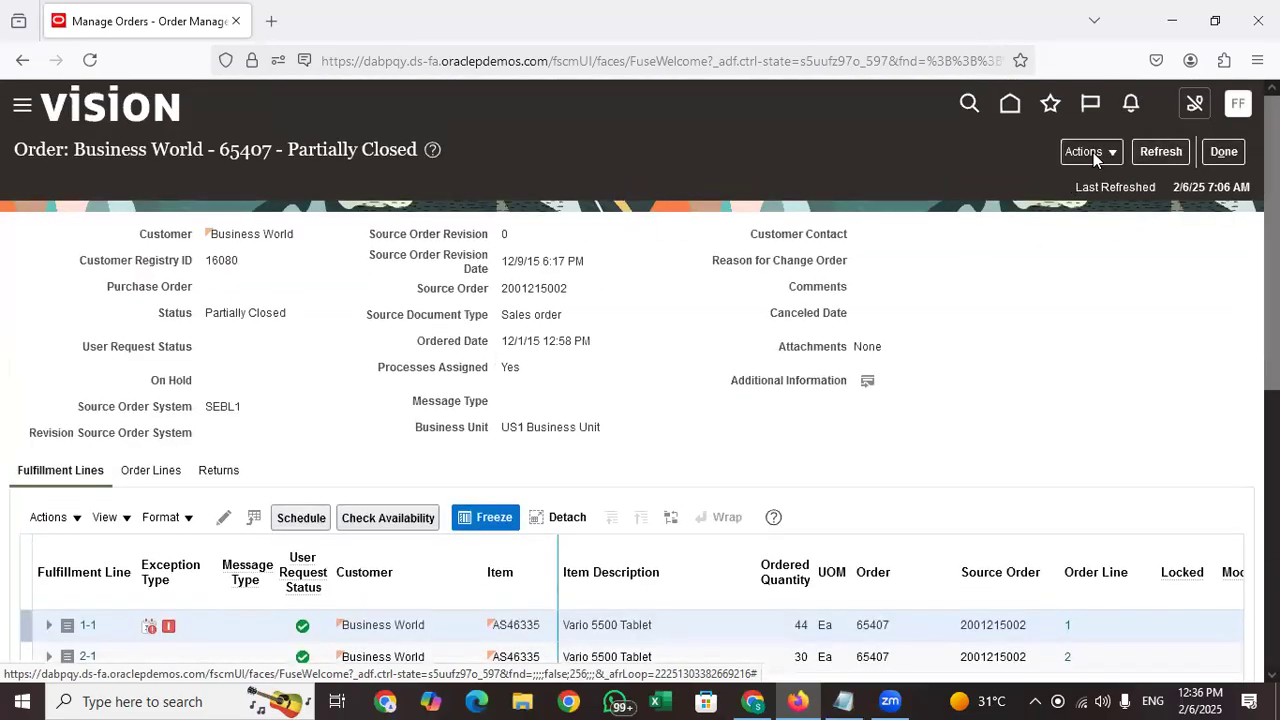
left_click(1222, 152)
left_click(1226, 151)
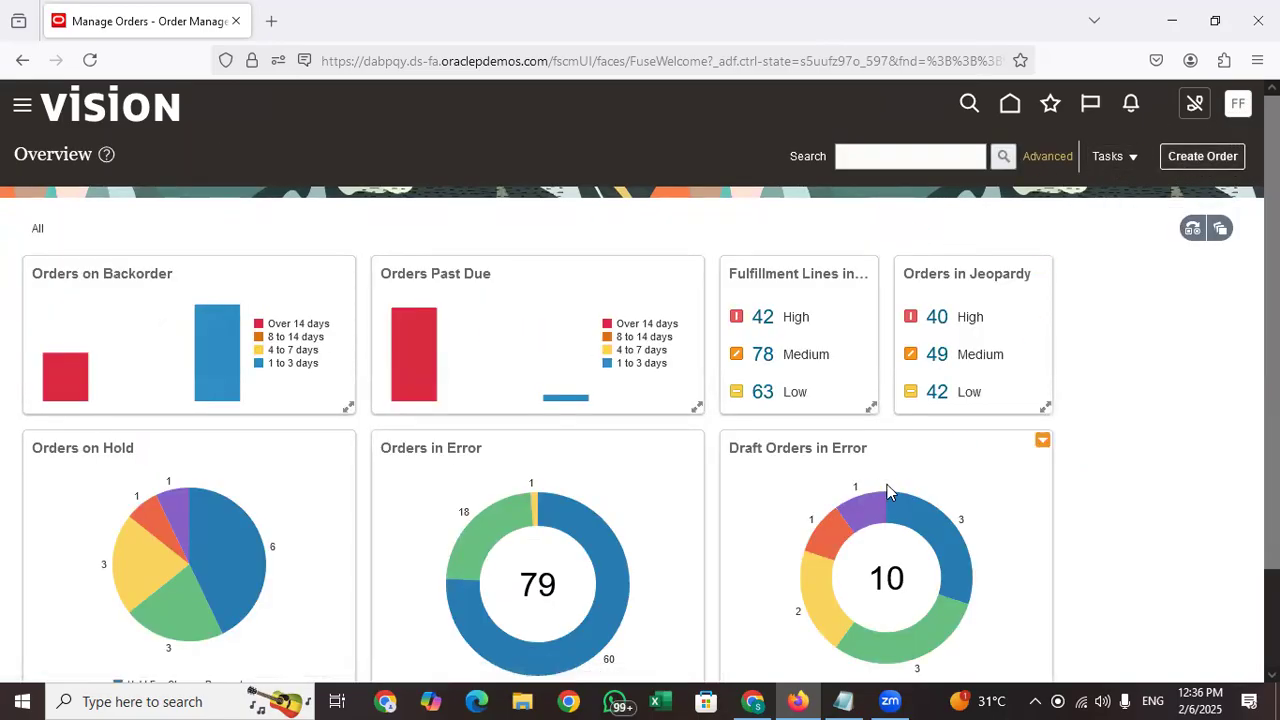
- In Setup and Maintenance, list All Tasks for Orders and open Manage Order Management Parameters
left_click(914, 387)
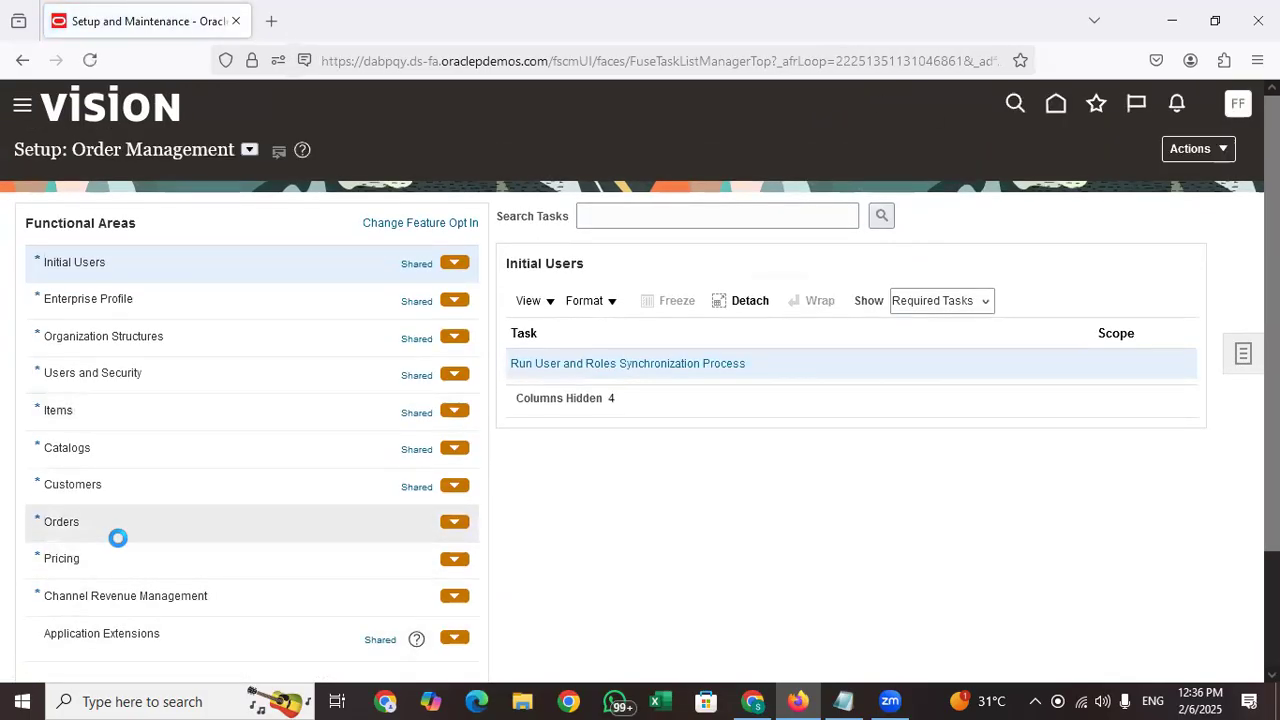
left_click(116, 535)
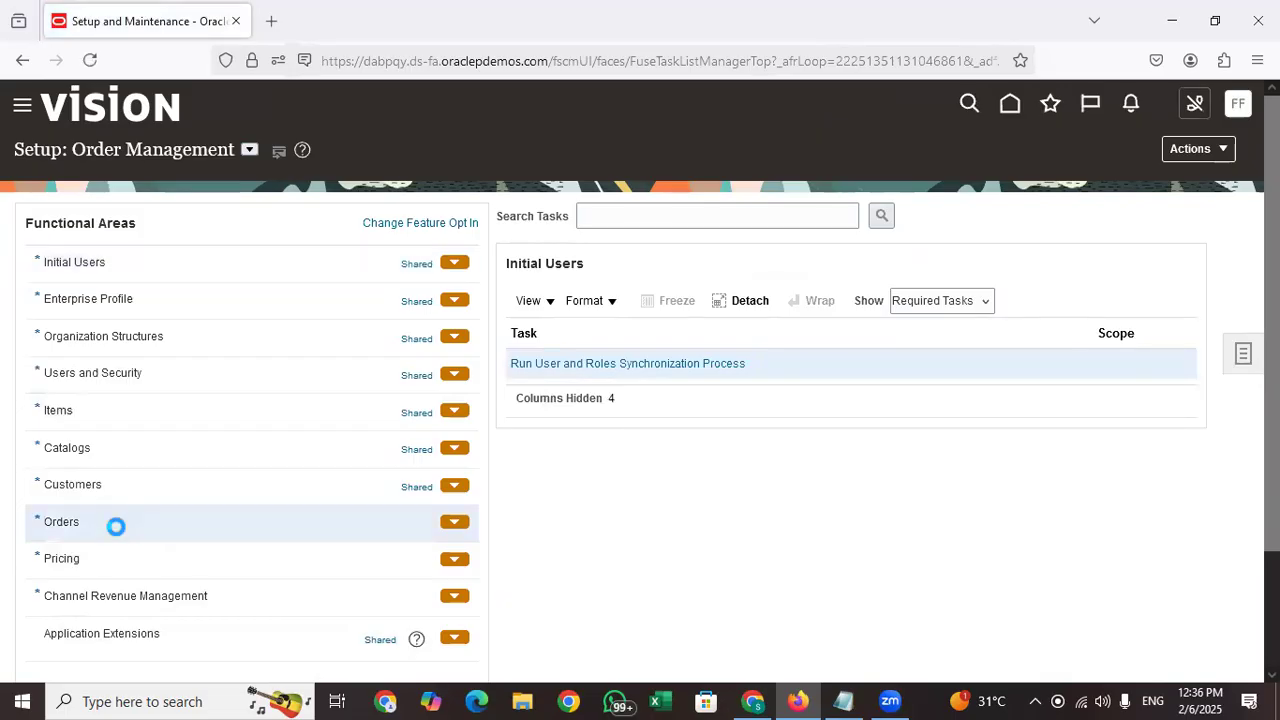
left_click(934, 302)
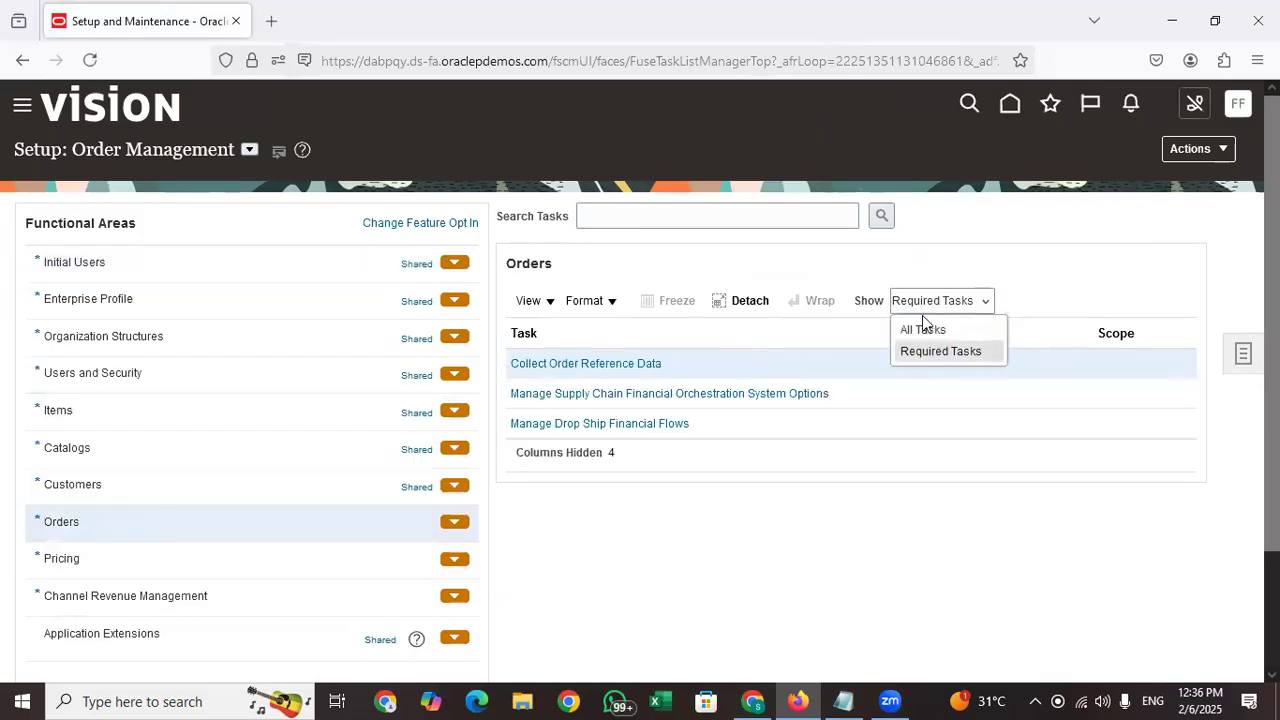
left_click(924, 329)
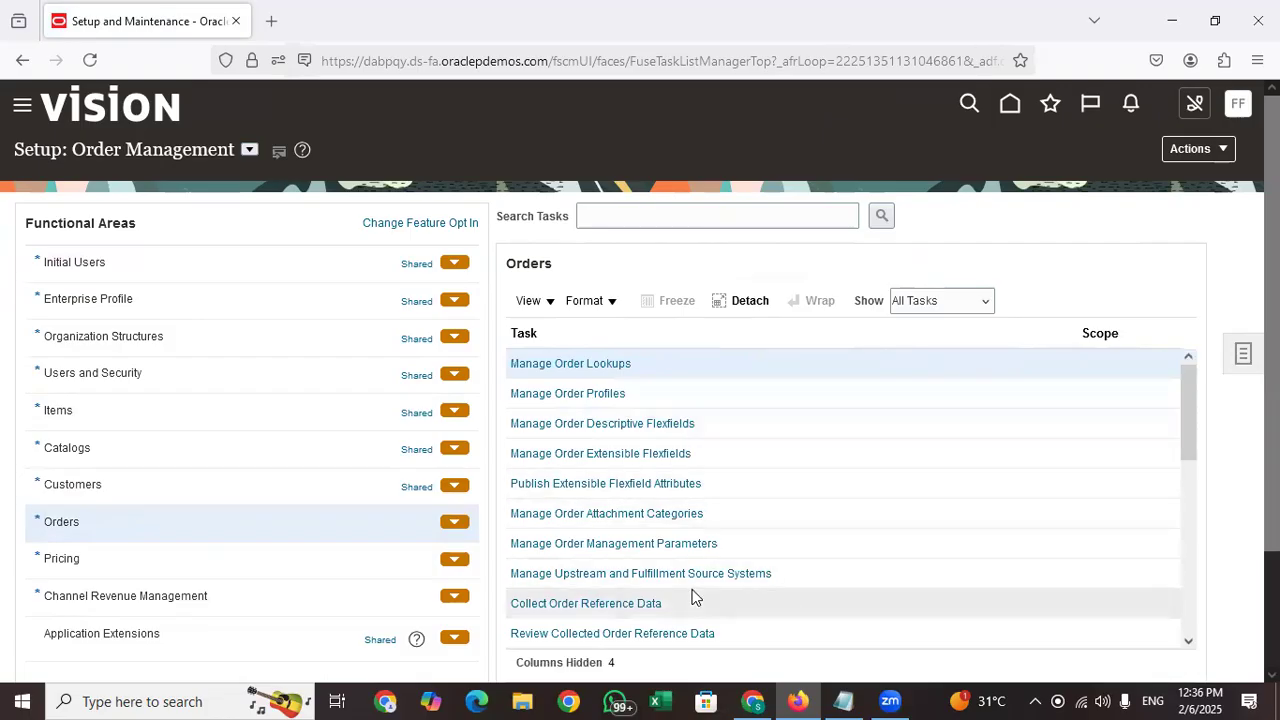
left_click(618, 543)
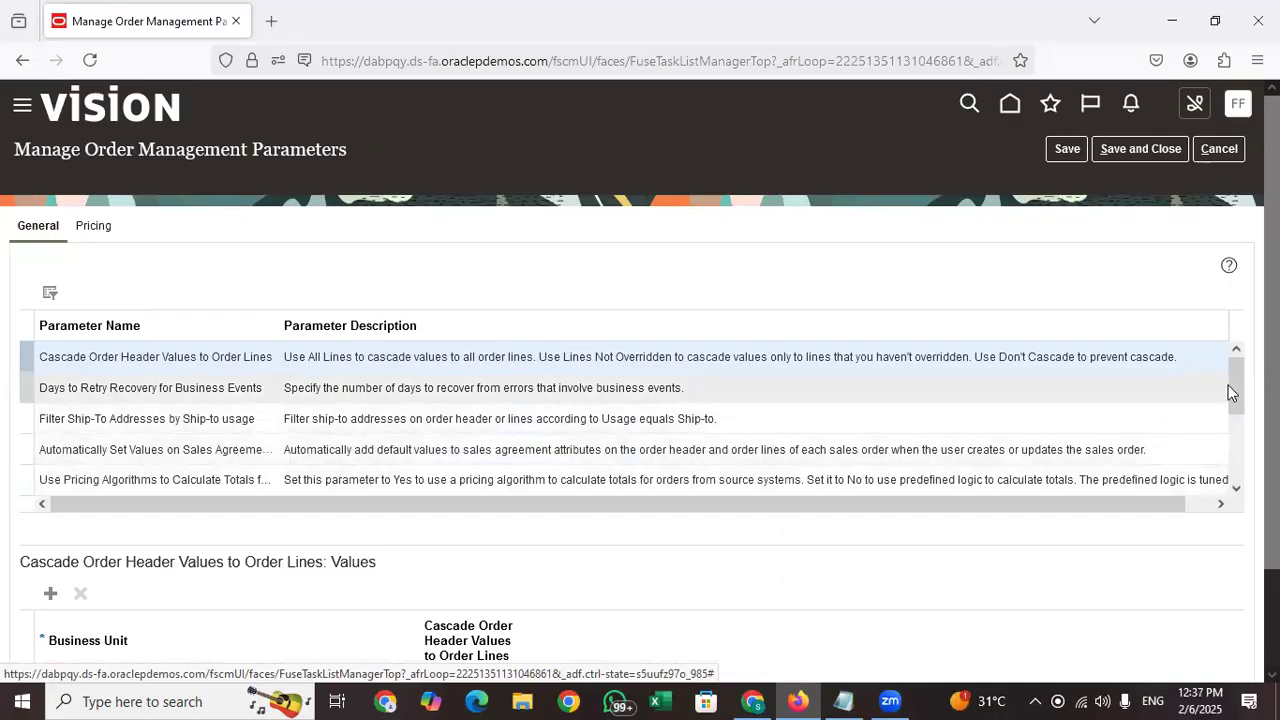
- Scroll the parameters table and select Start Approval Process for Sales Orders to view its values
mouse_move(1229, 388)
left_mouse_down()
mouse_move(1239, 436)
mouse_move(1238, 400)
left_mouse_up()
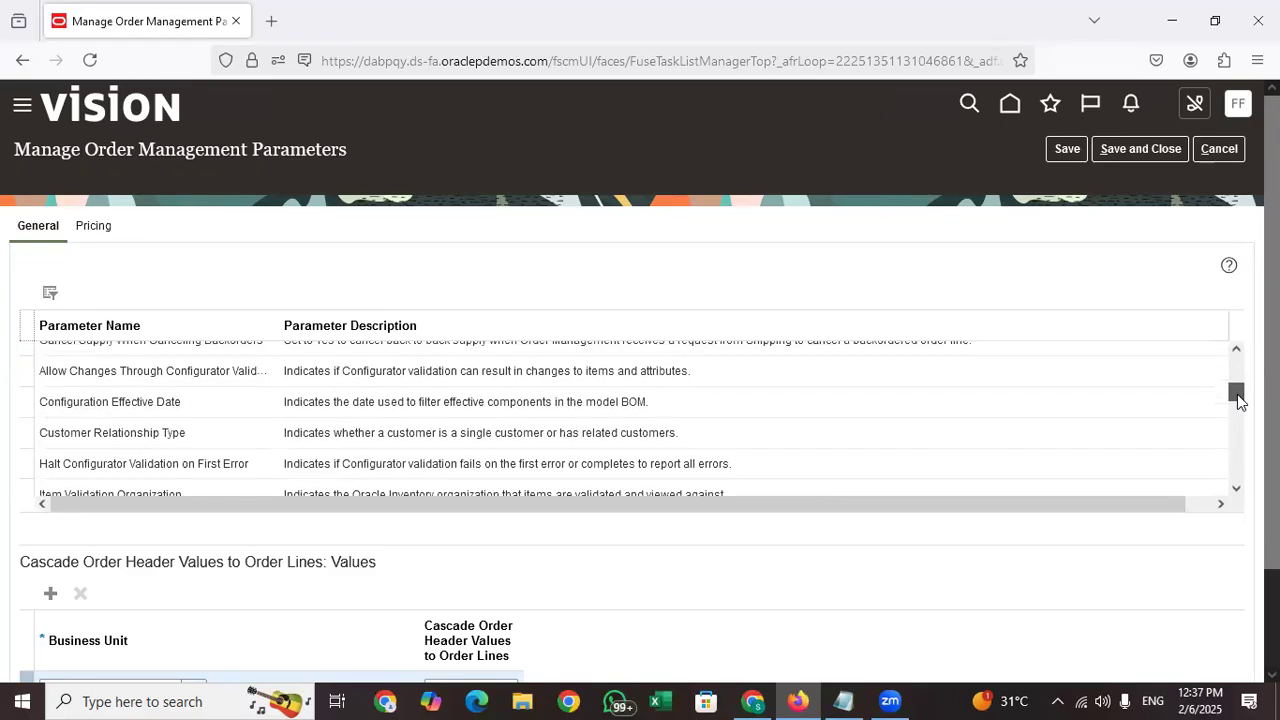
left_click_drag(1238, 400, 1238, 405)
left_click(1238, 406)
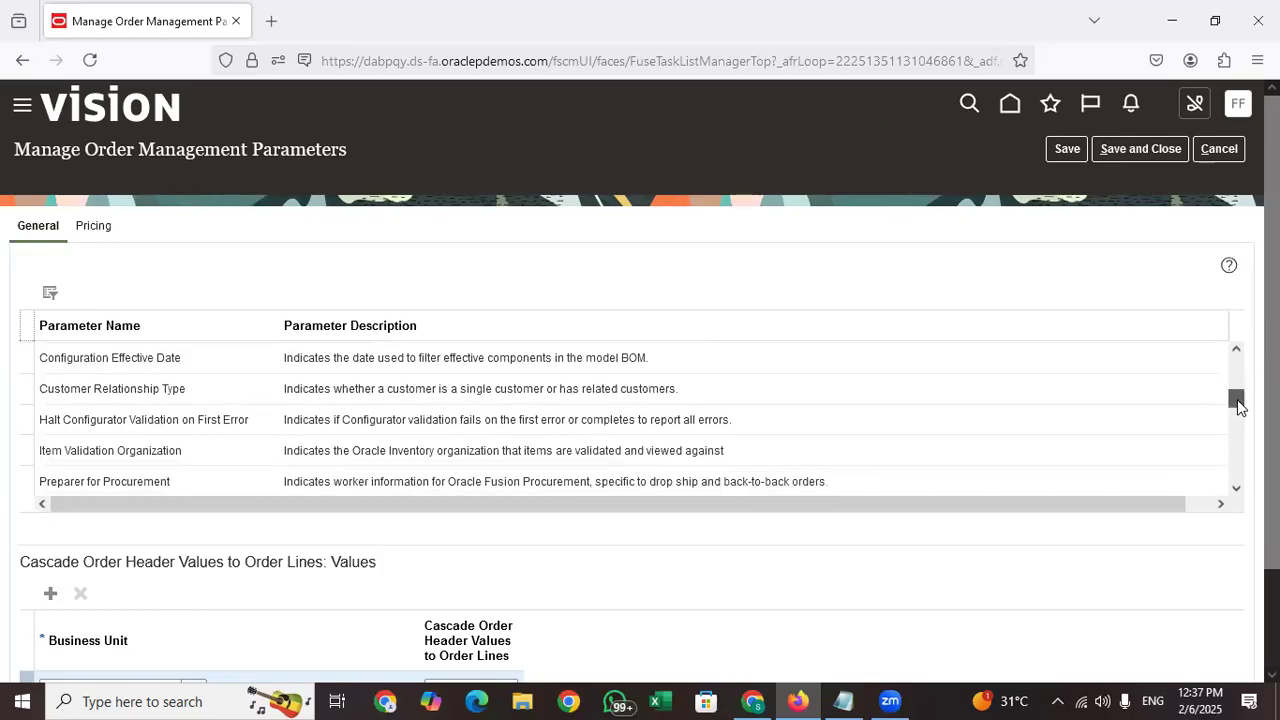
left_click(1238, 406)
left_click_drag(1238, 406, 1240, 465)
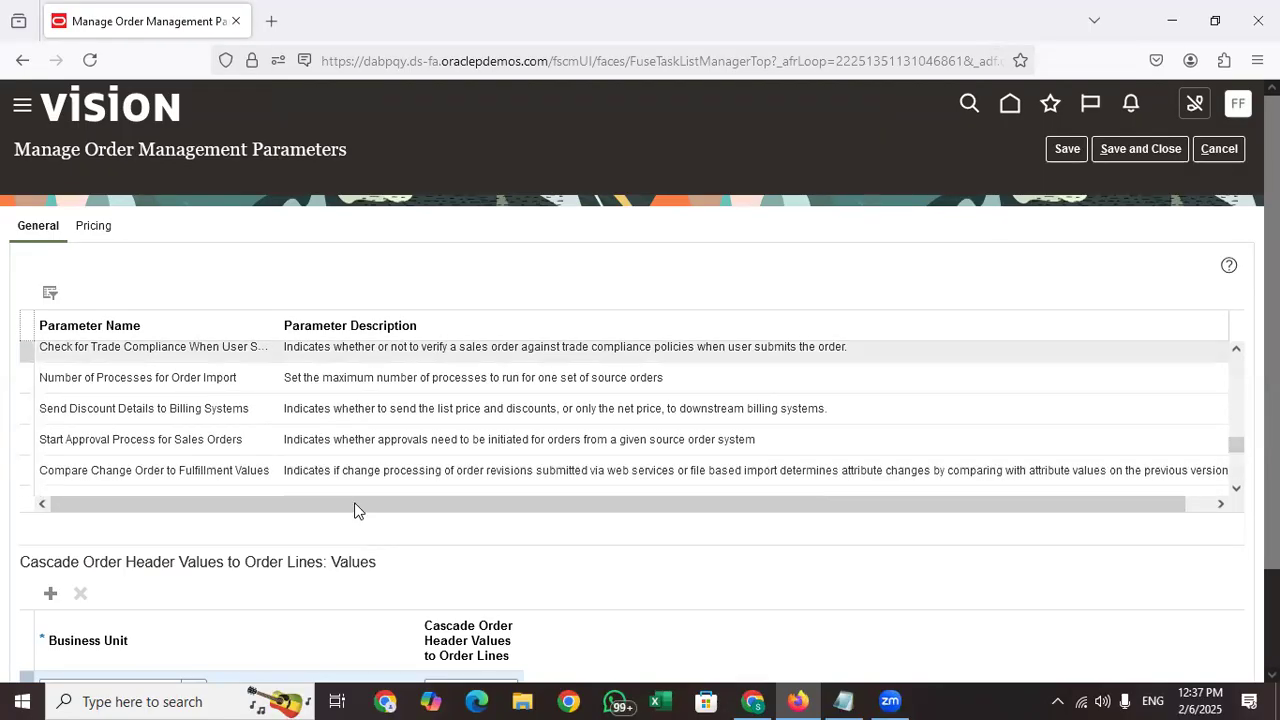
left_click(67, 443)
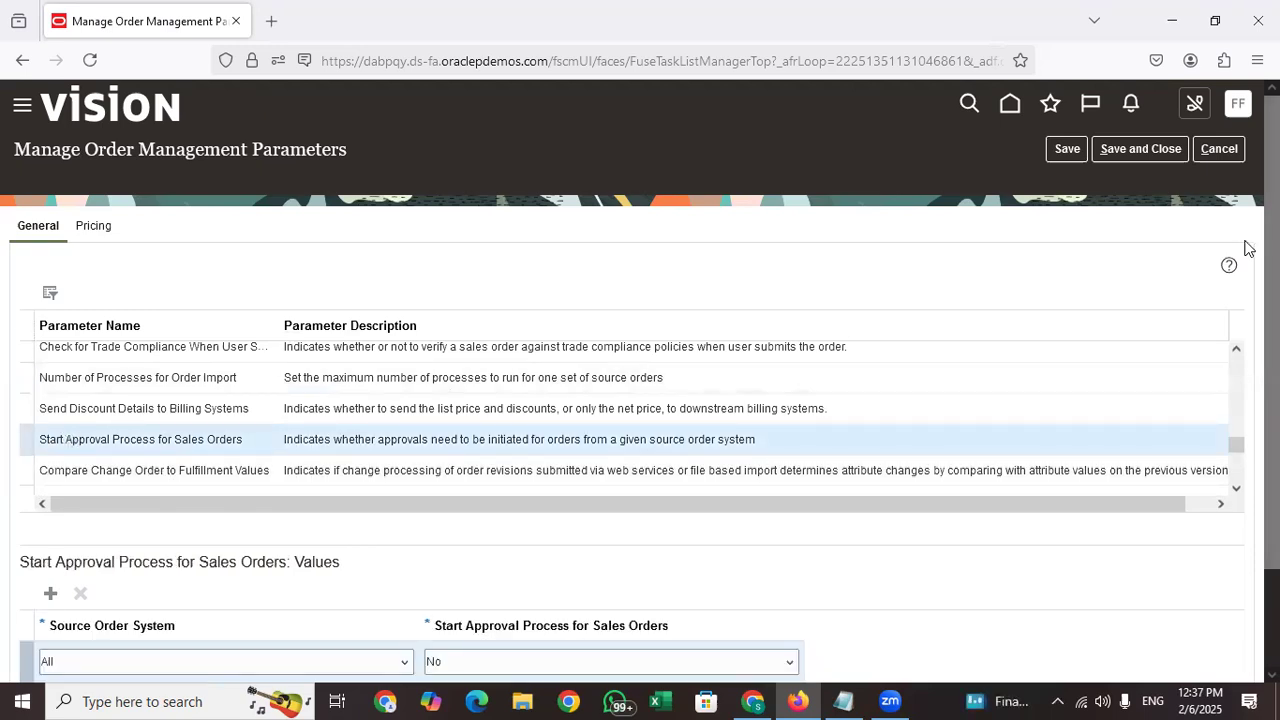
- Keep Source Order System as All, switch Start Approval Process to Yes, accept the warning, and save
scroll(810, 385, "down", 2)
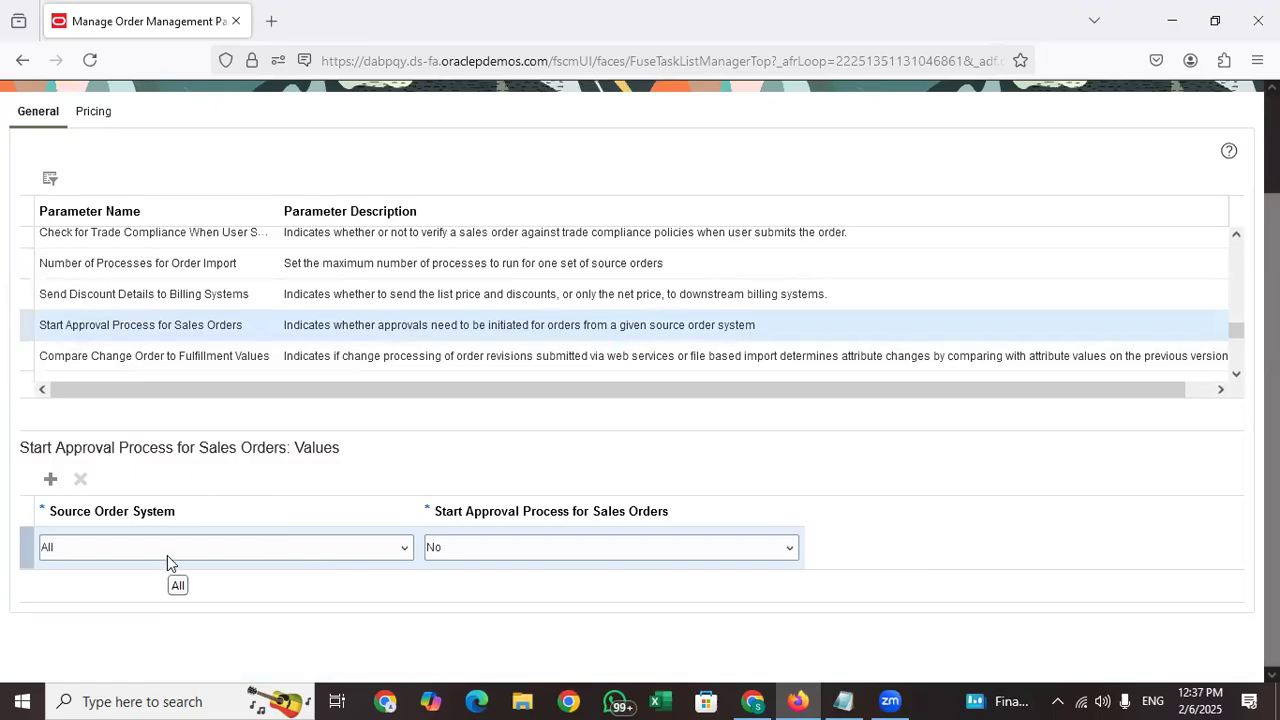
left_click(167, 556)
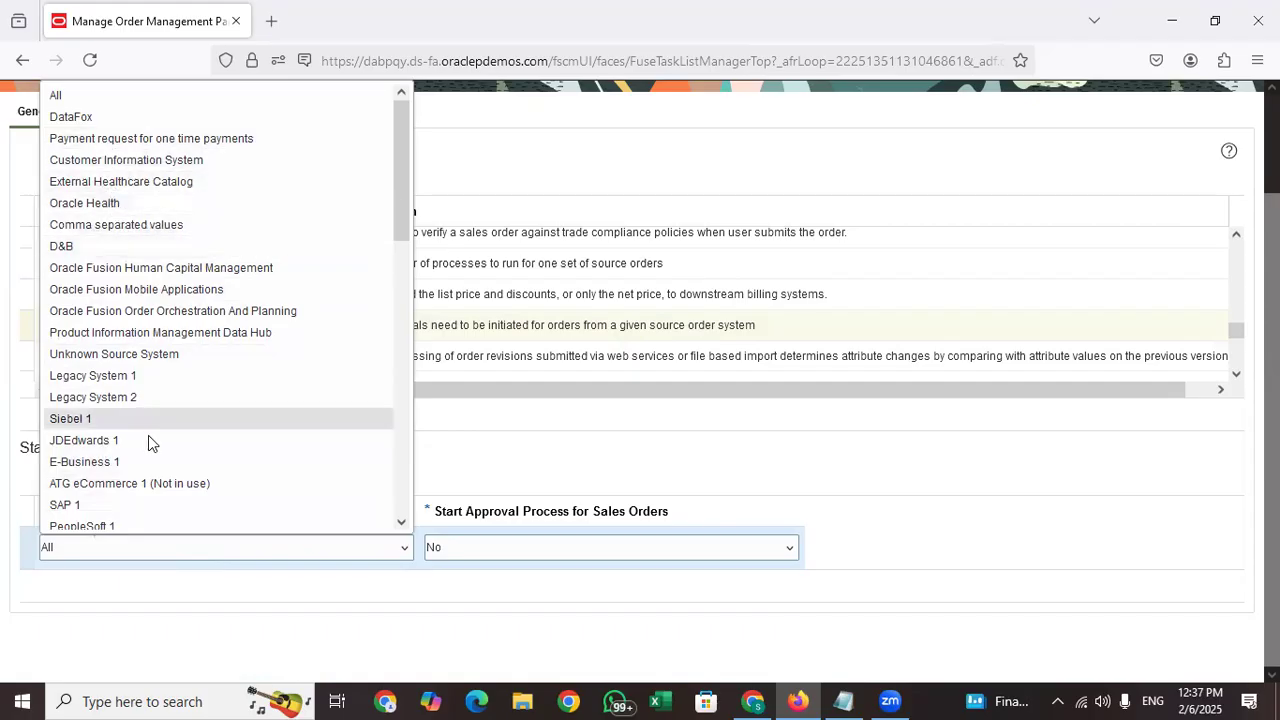
left_click(148, 617)
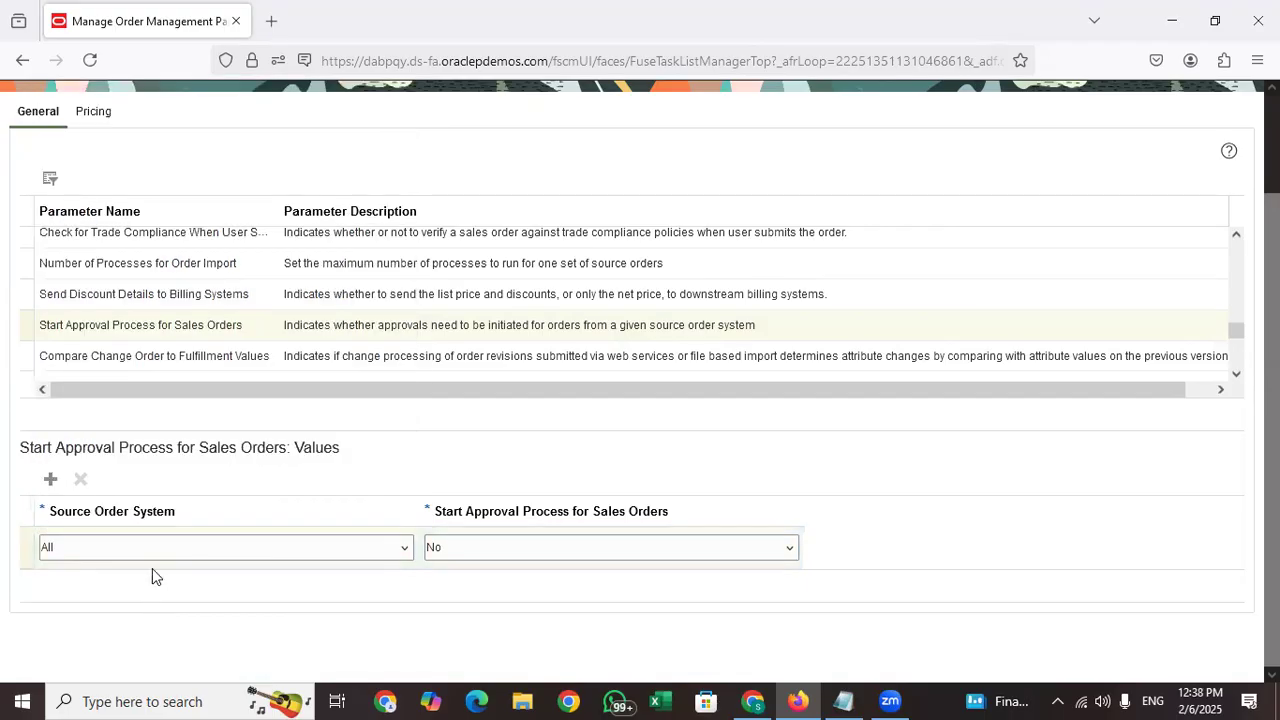
left_click(470, 553)
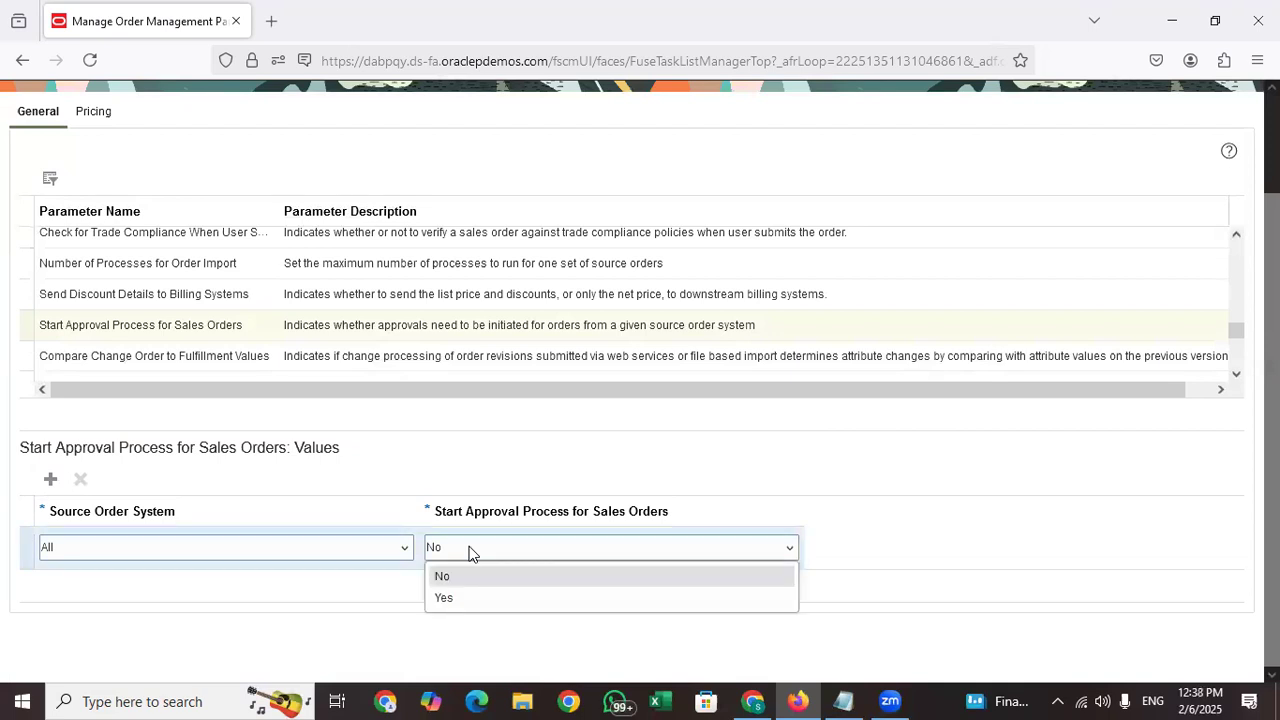
left_click(473, 610)
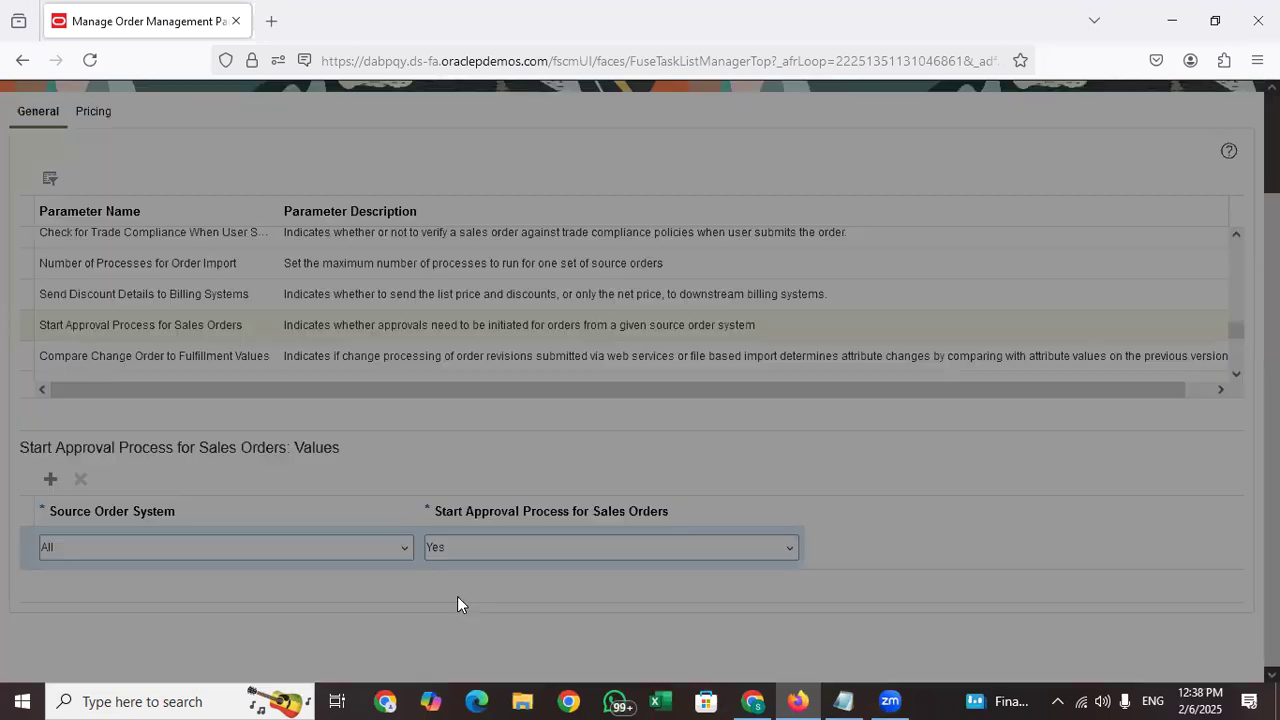
left_click(886, 410)
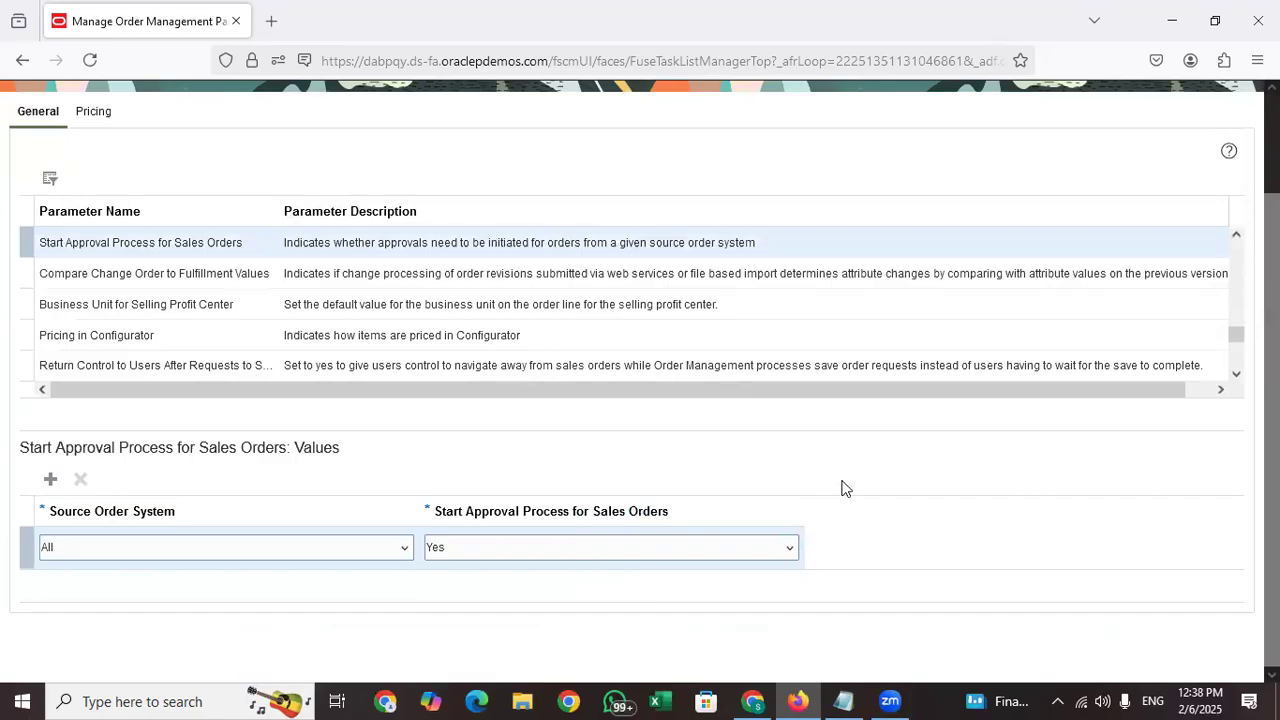
scroll(1004, 245, "up", 1)
left_click(1065, 150)
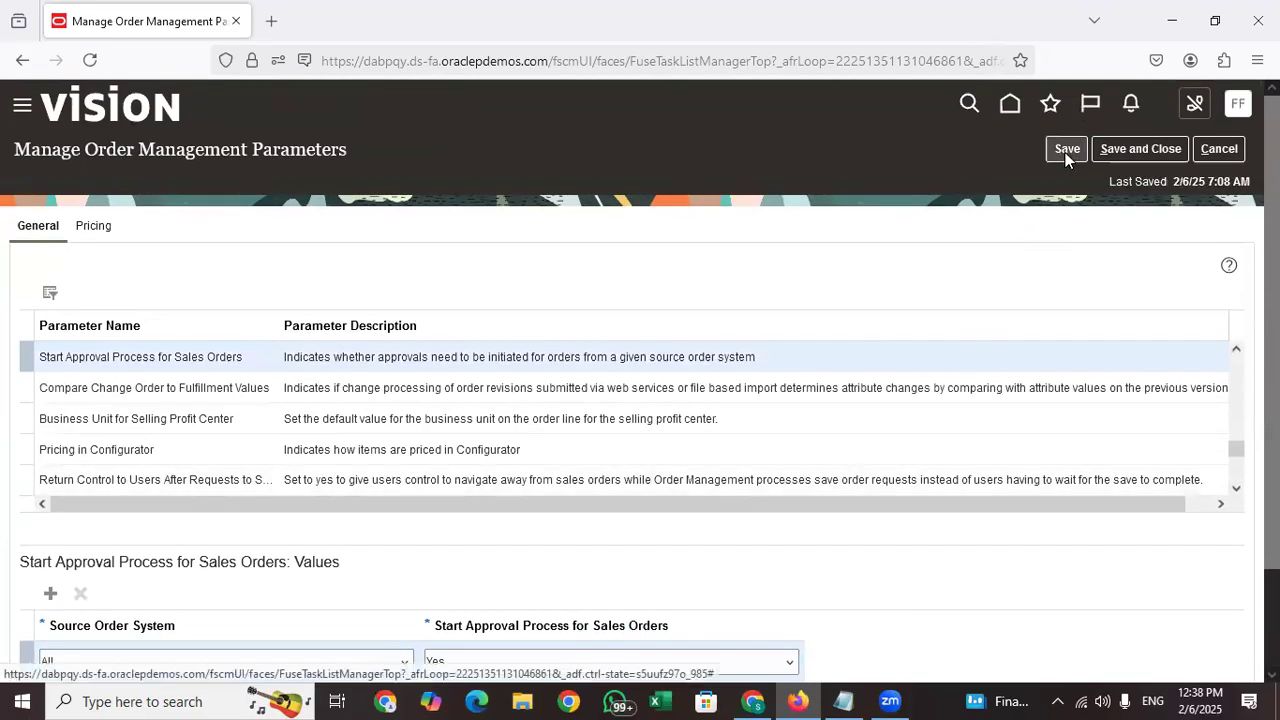
left_click(1143, 150)
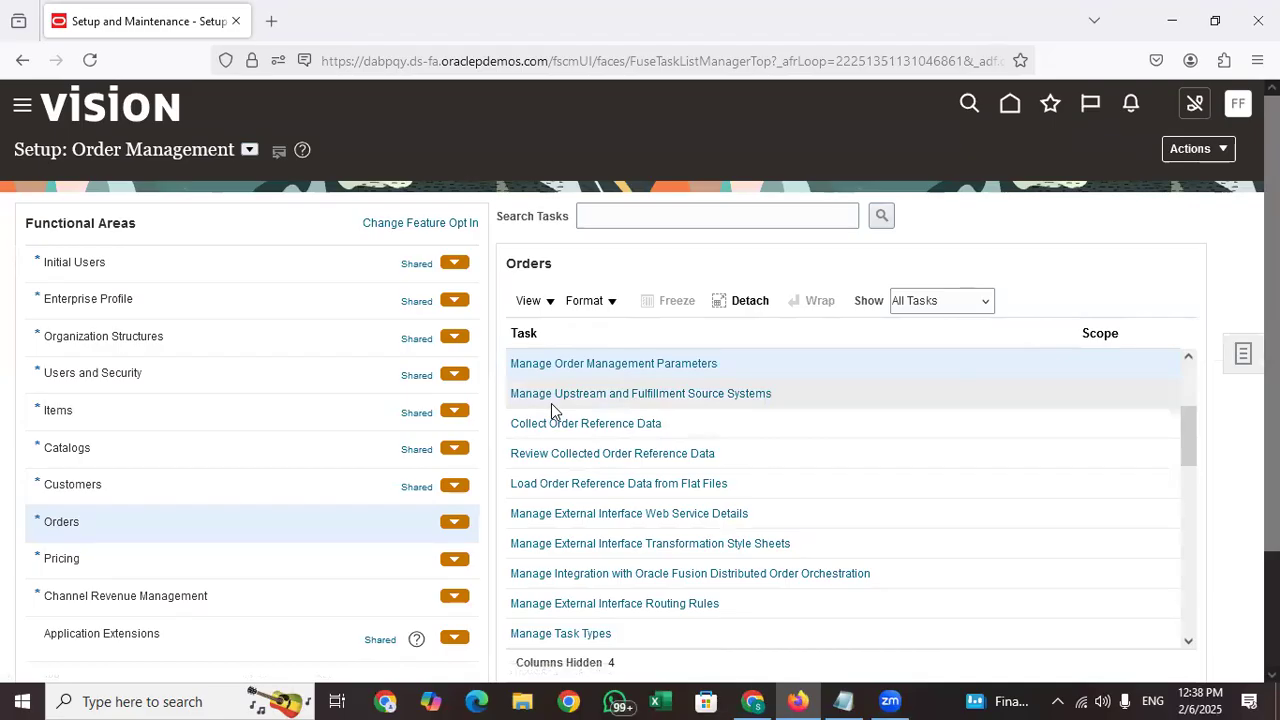
- Scroll the Orders task list and open Manage Order Approval Rules
scroll(1268, 450, "down", 2)
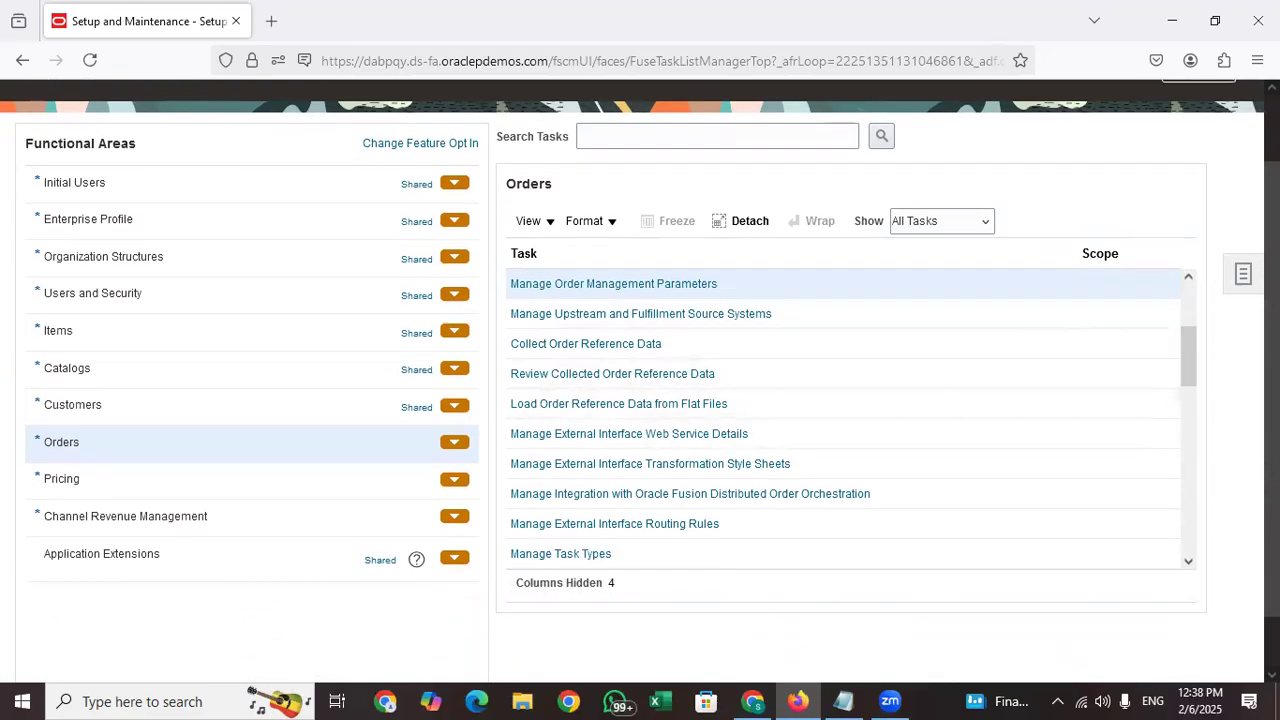
left_click_drag(1191, 349, 1186, 506)
left_click(603, 486)
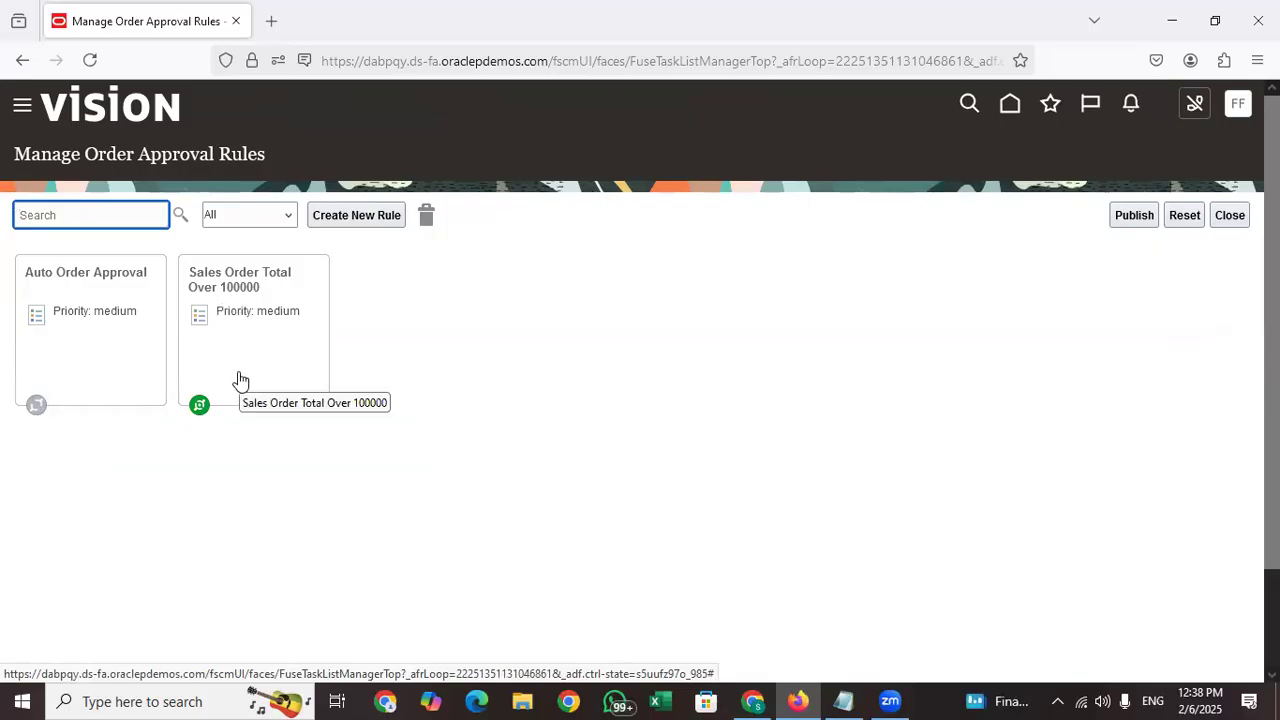
- Create a new approval rule with an IF condition on the order header Business Unit
left_click(358, 212)
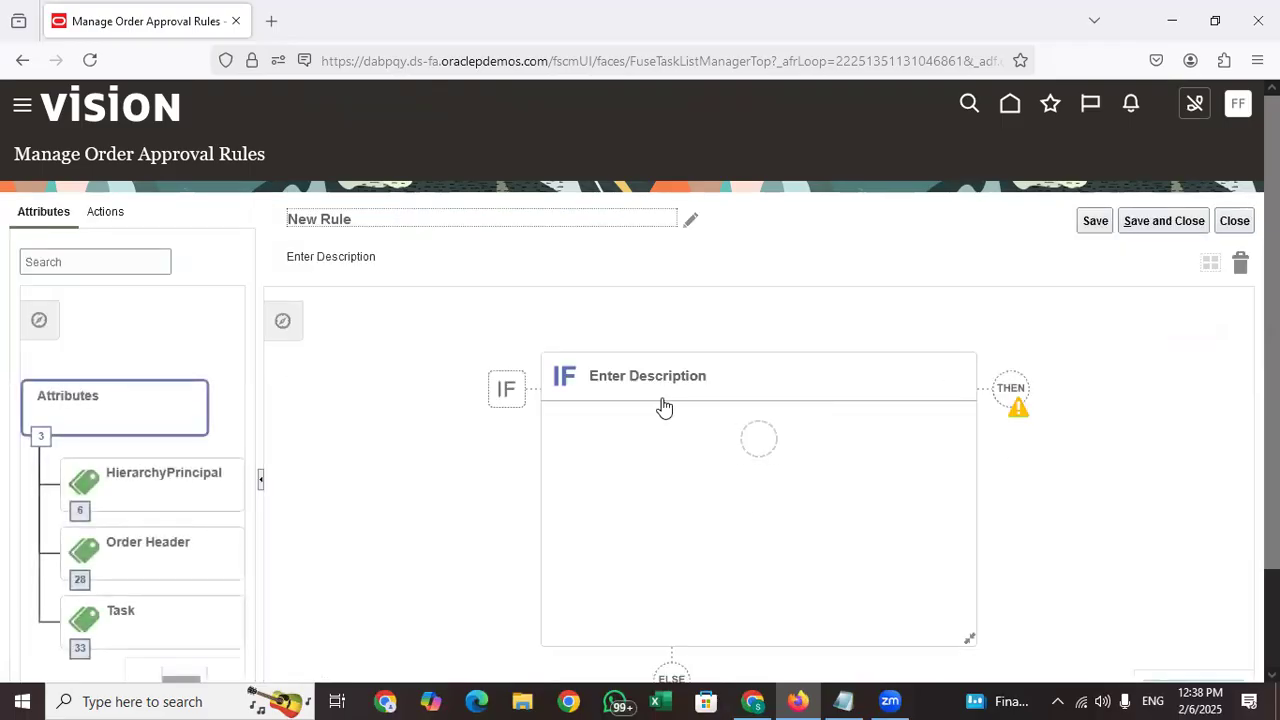
left_click(754, 444)
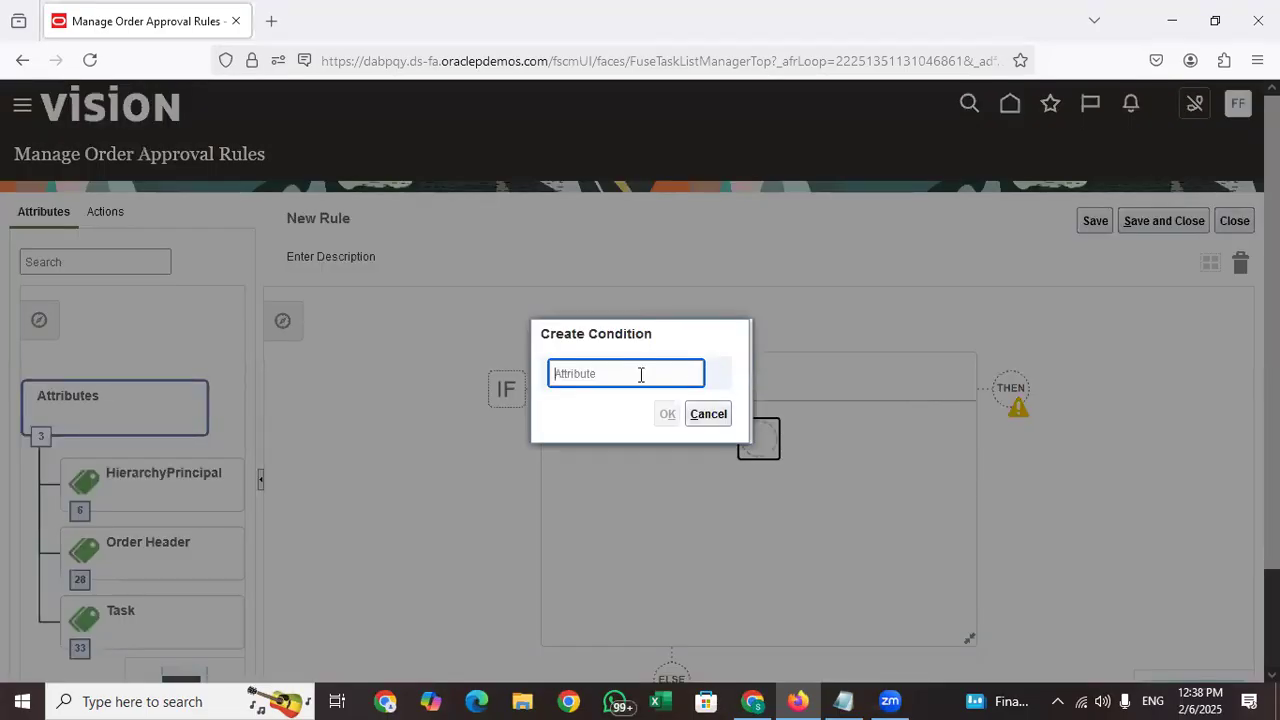
type("busine")
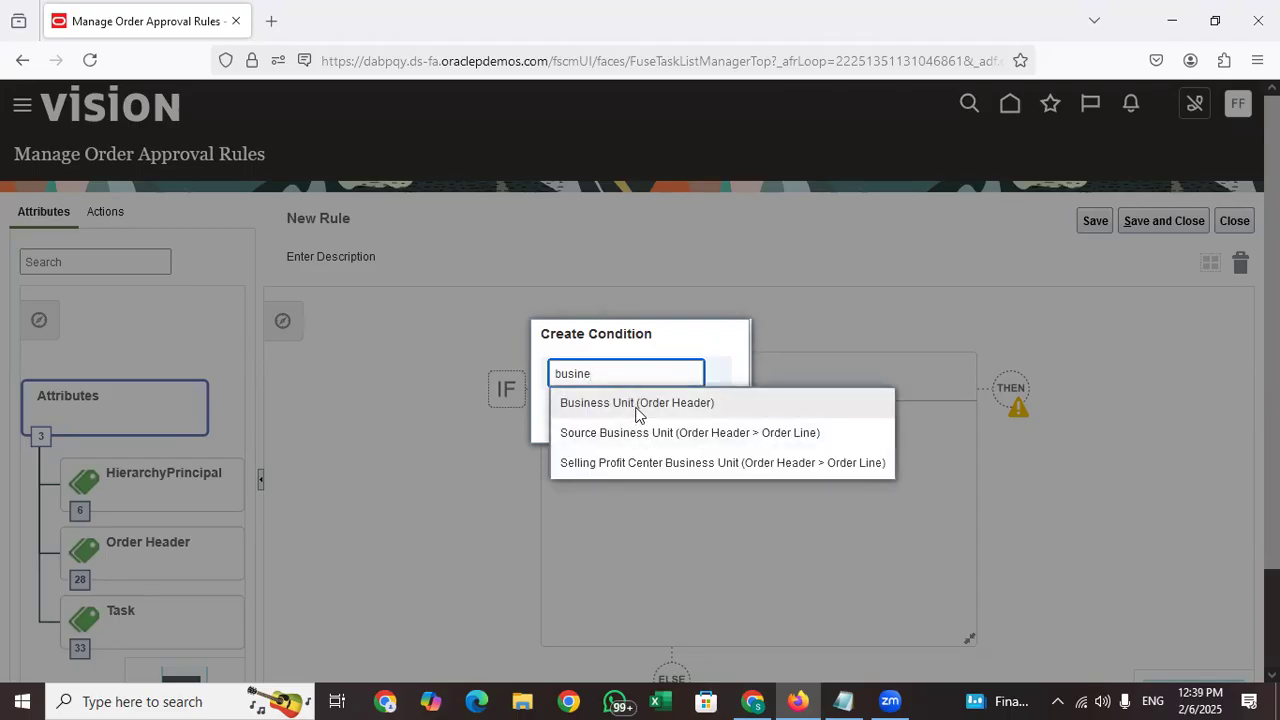
left_click(636, 404)
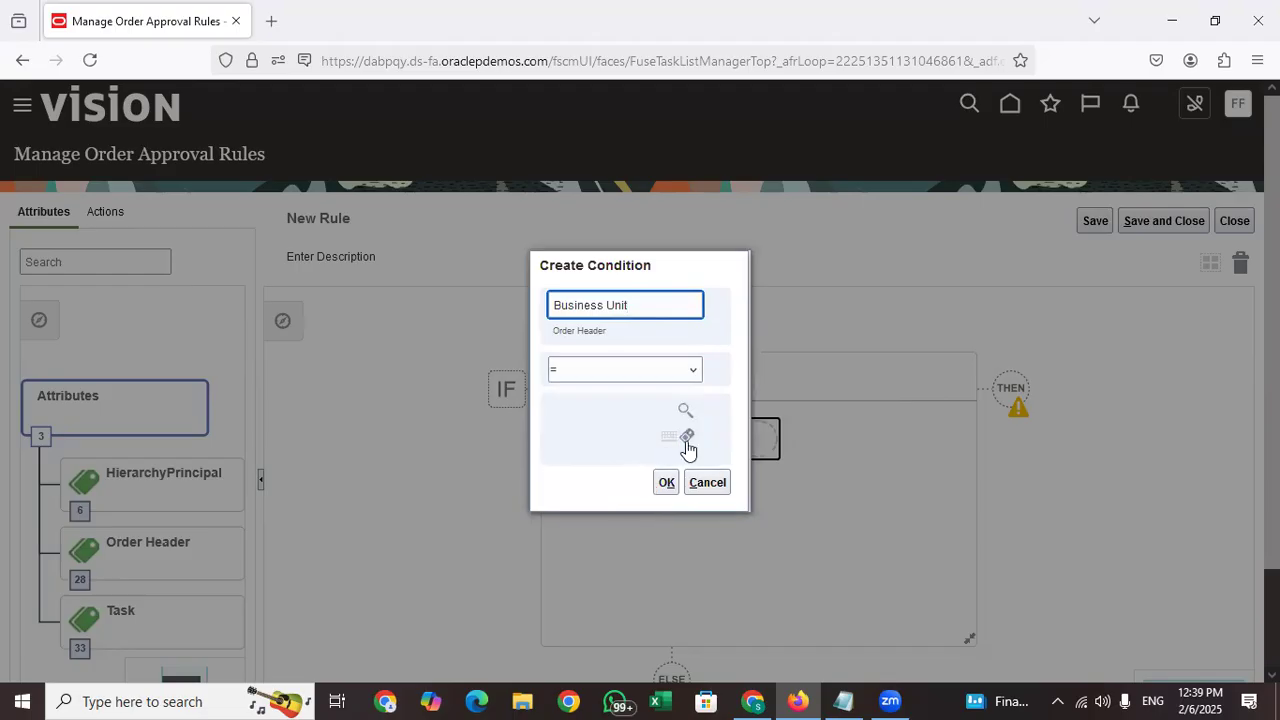
- Search for and select US1 Business Unit as the condition value, then confirm the condition
left_click(685, 411)
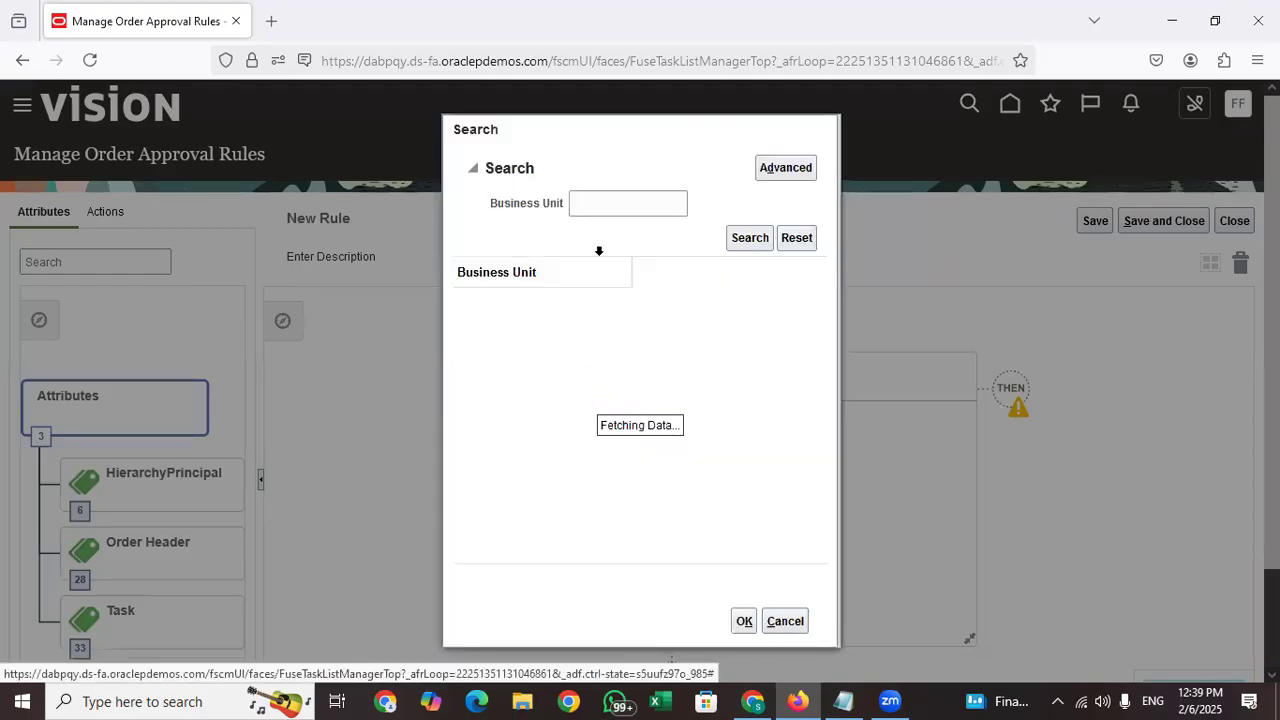
left_click(588, 204)
type("u")
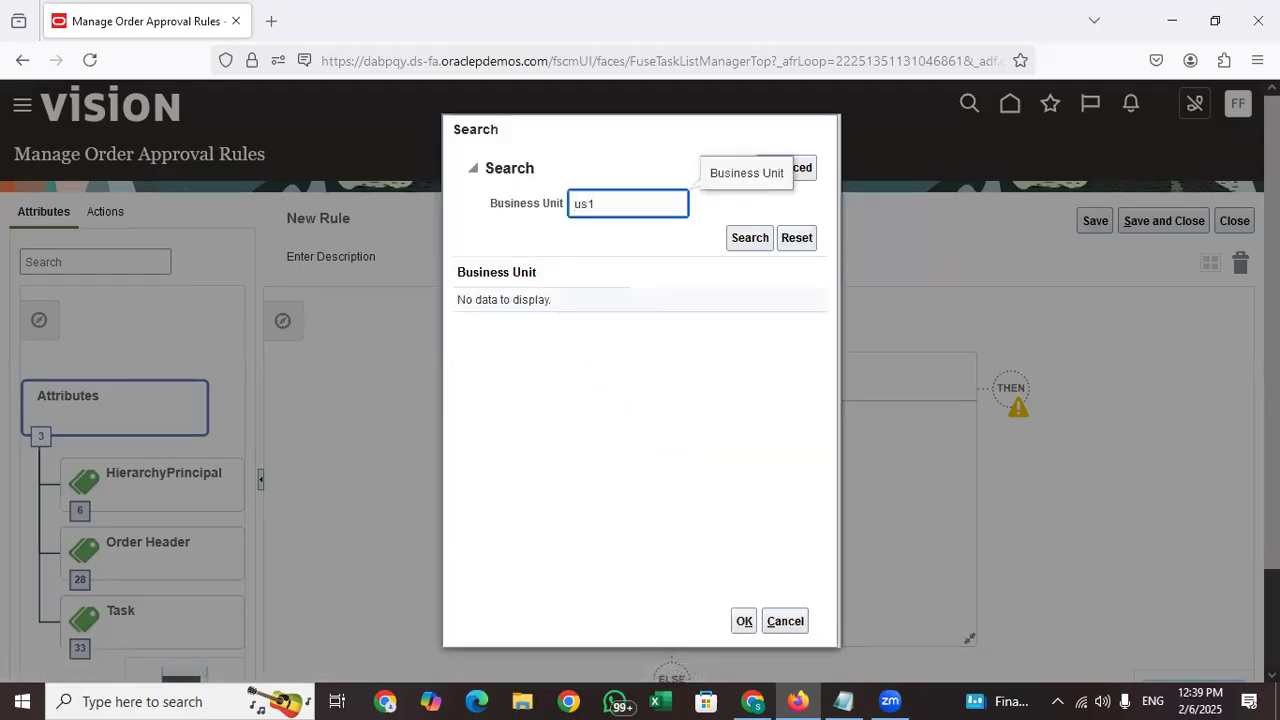
type("s1")
key("Return")
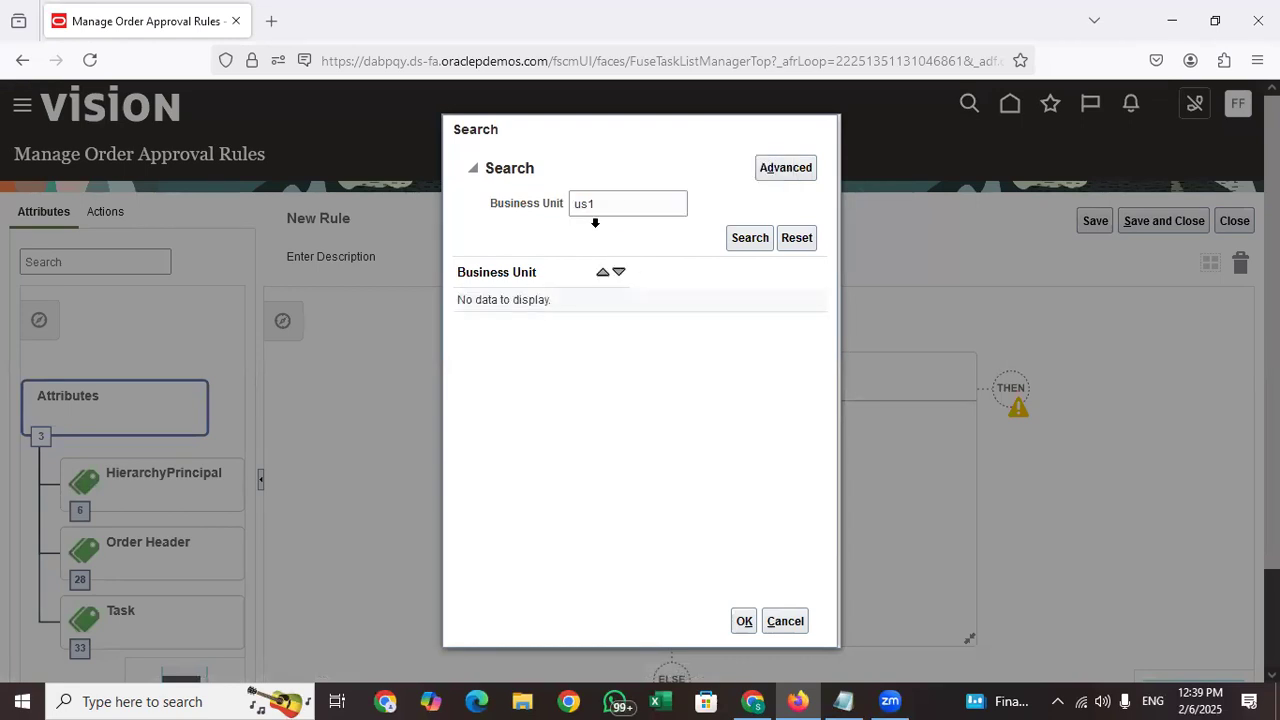
double_click(616, 209)
key("BackSpace")
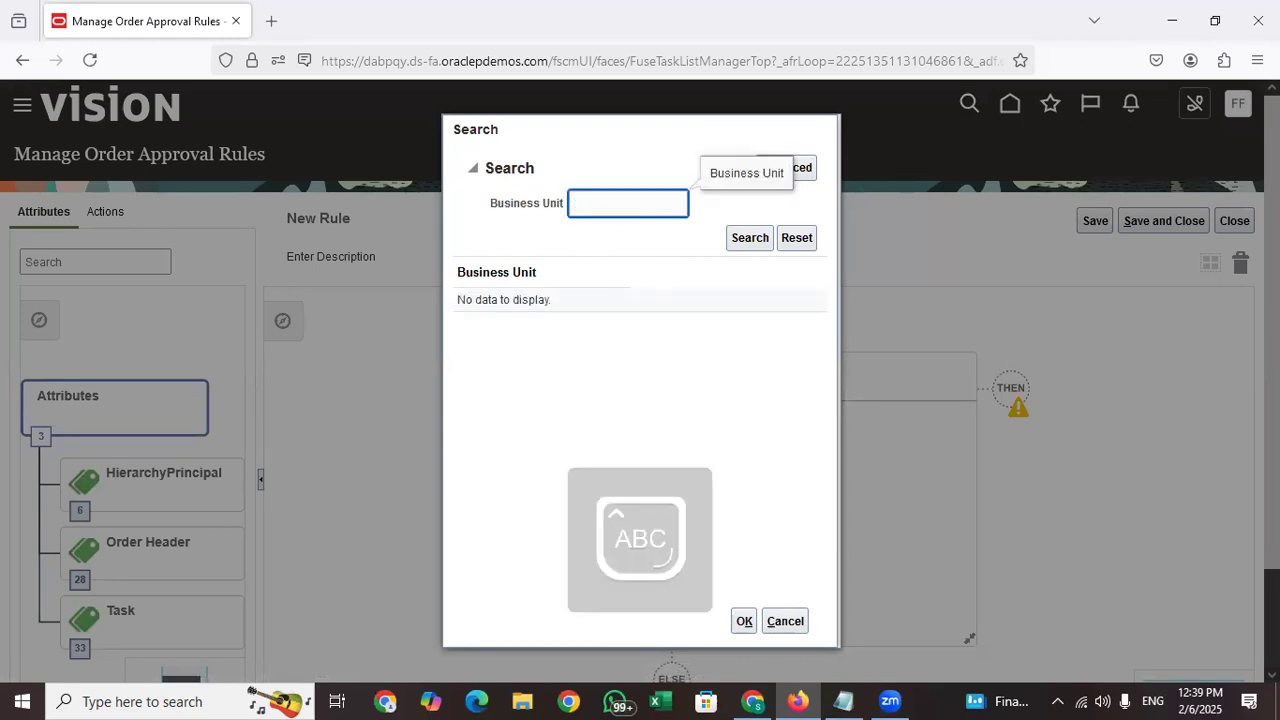
type("US1")
key("Return")
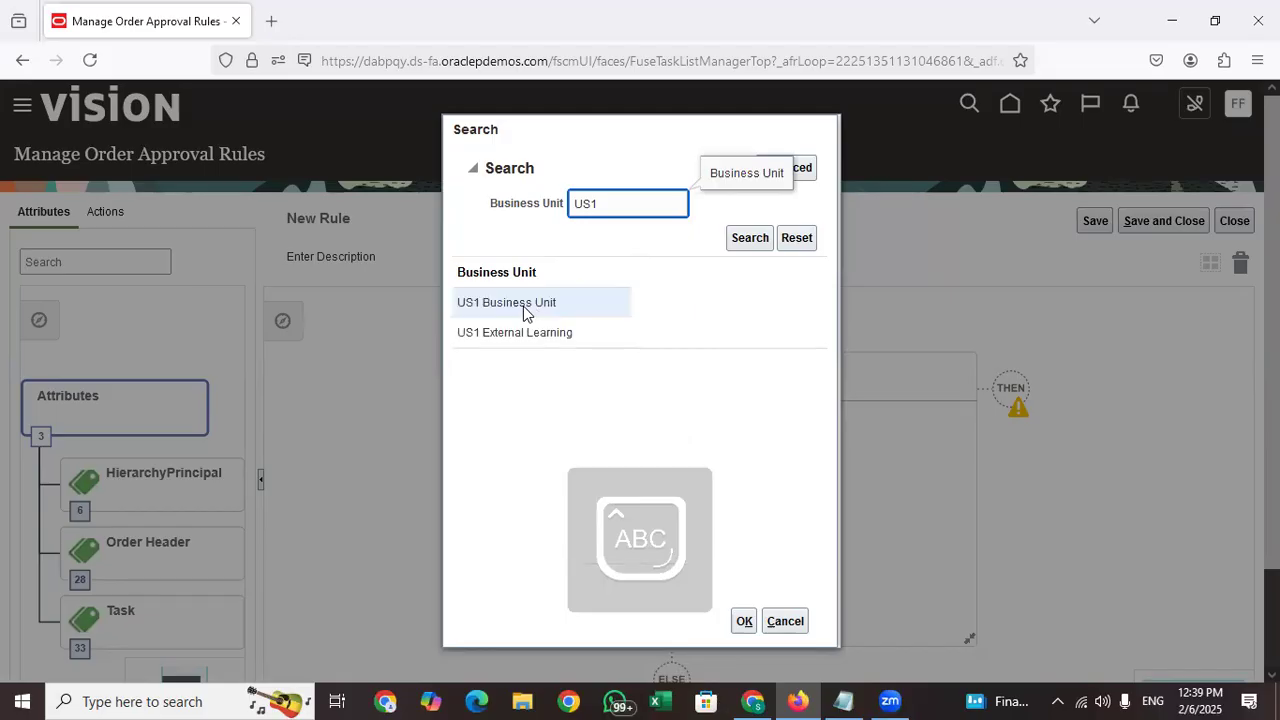
left_click(520, 308)
left_click(744, 622)
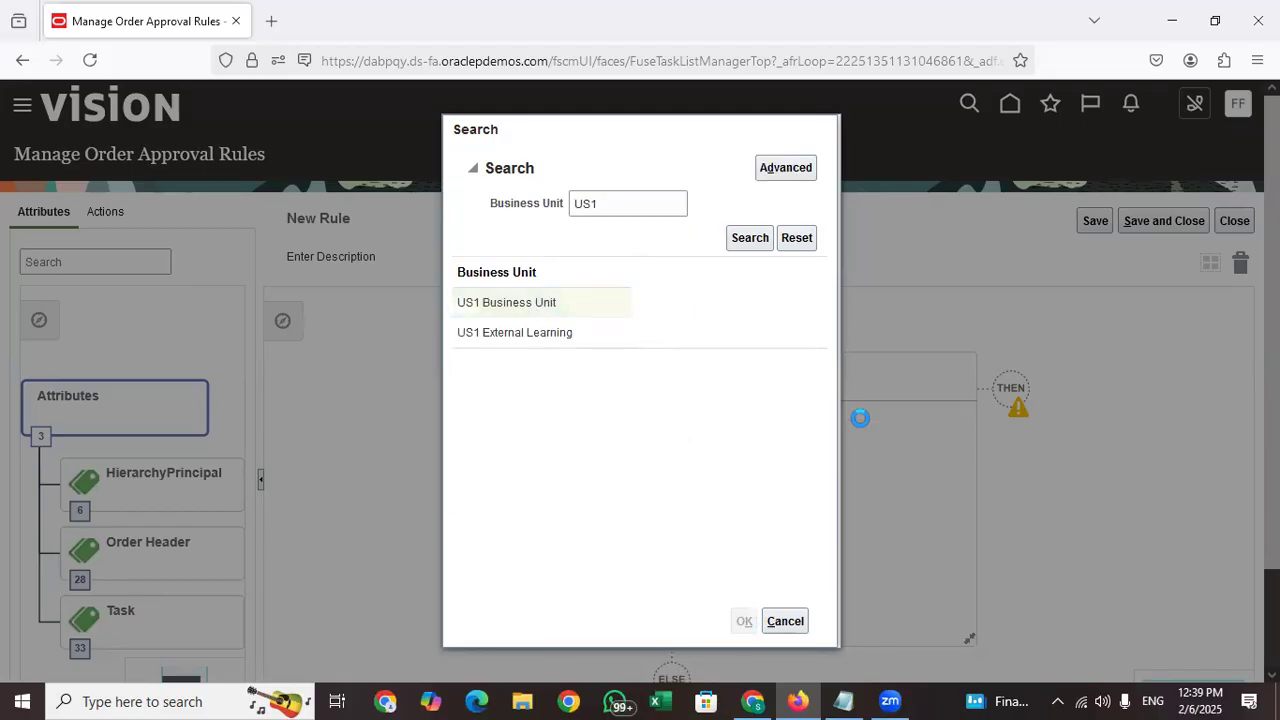
left_click(666, 482)
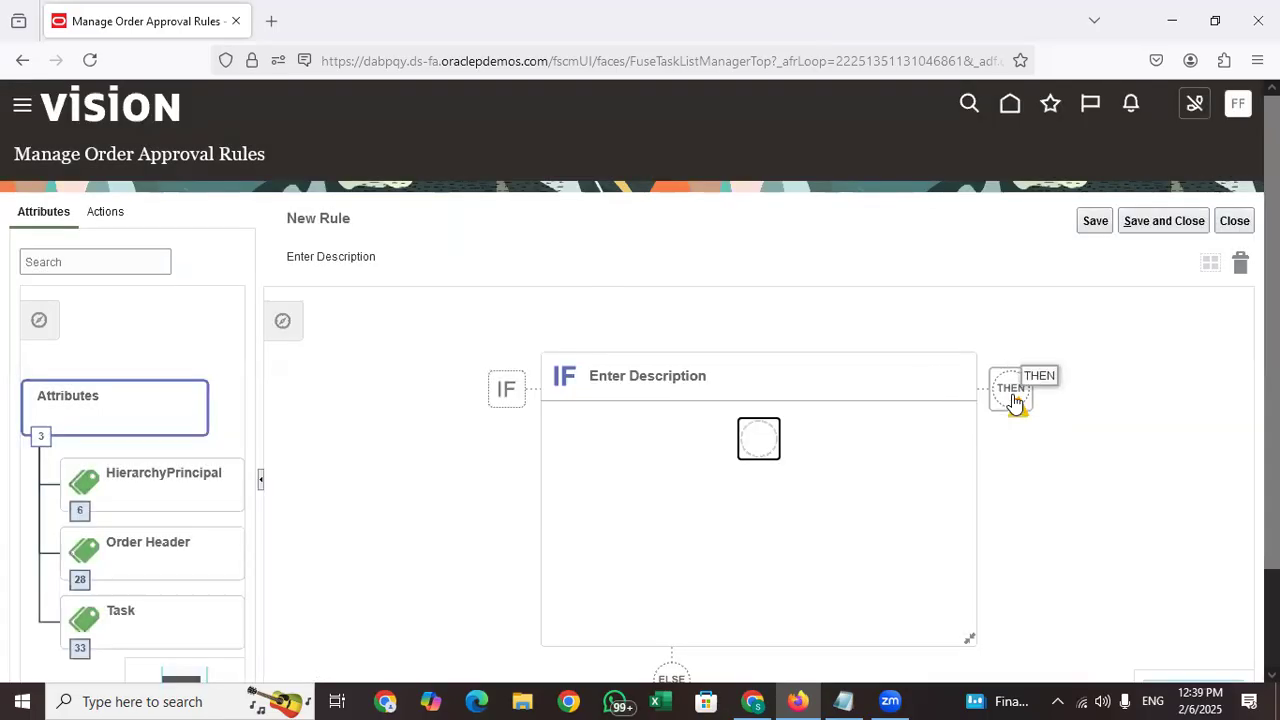
- Add a THEN action Assign to Individual, approval required, assigned to a Specific Worker
left_click(1020, 392)
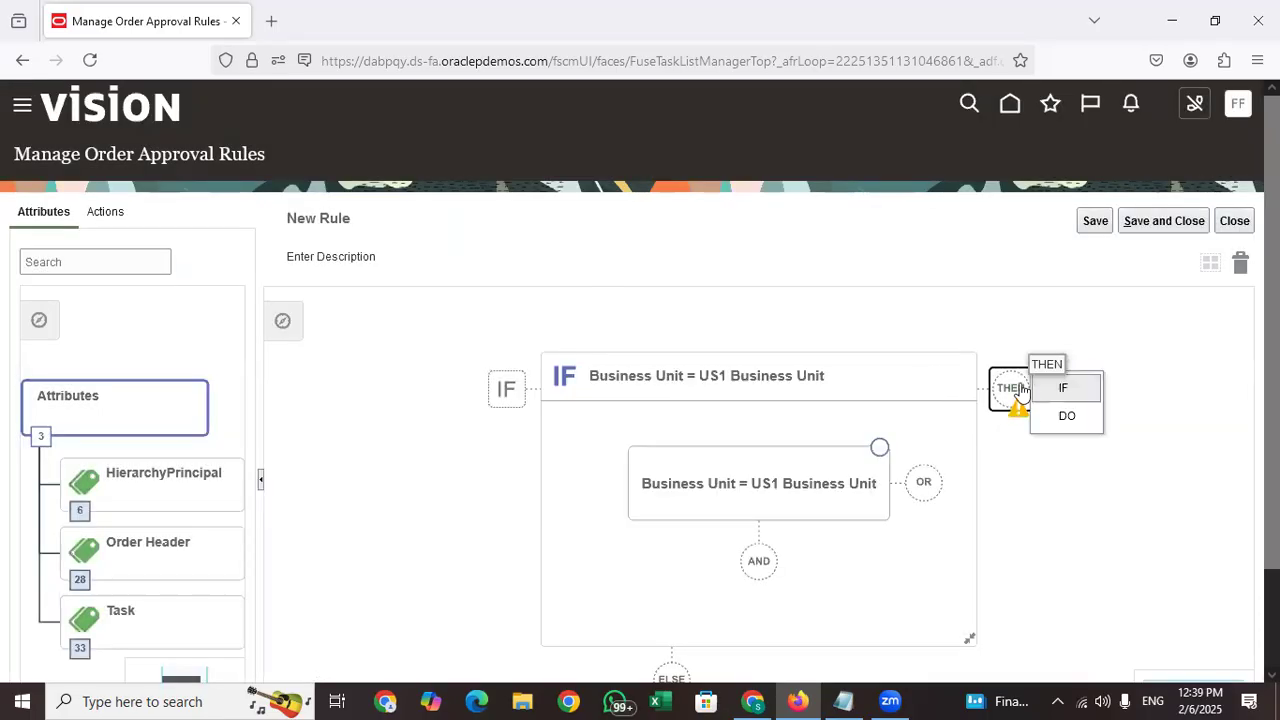
left_click(1063, 418)
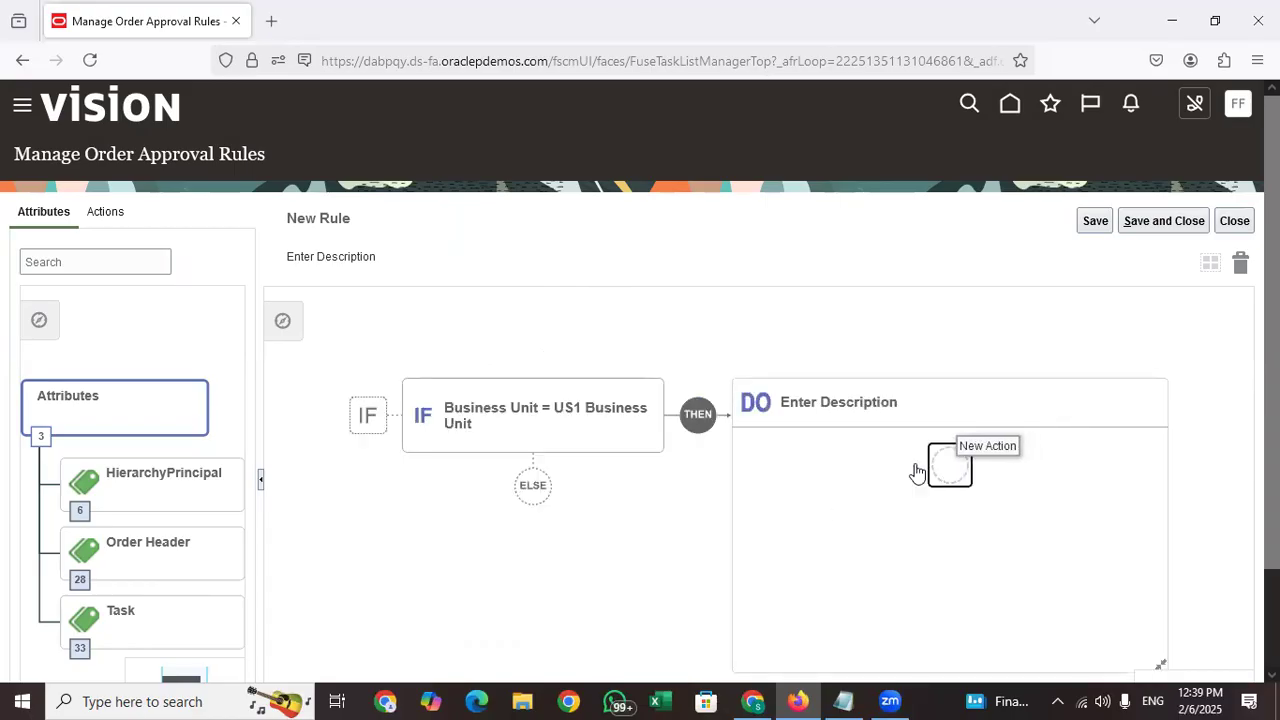
left_click(918, 468)
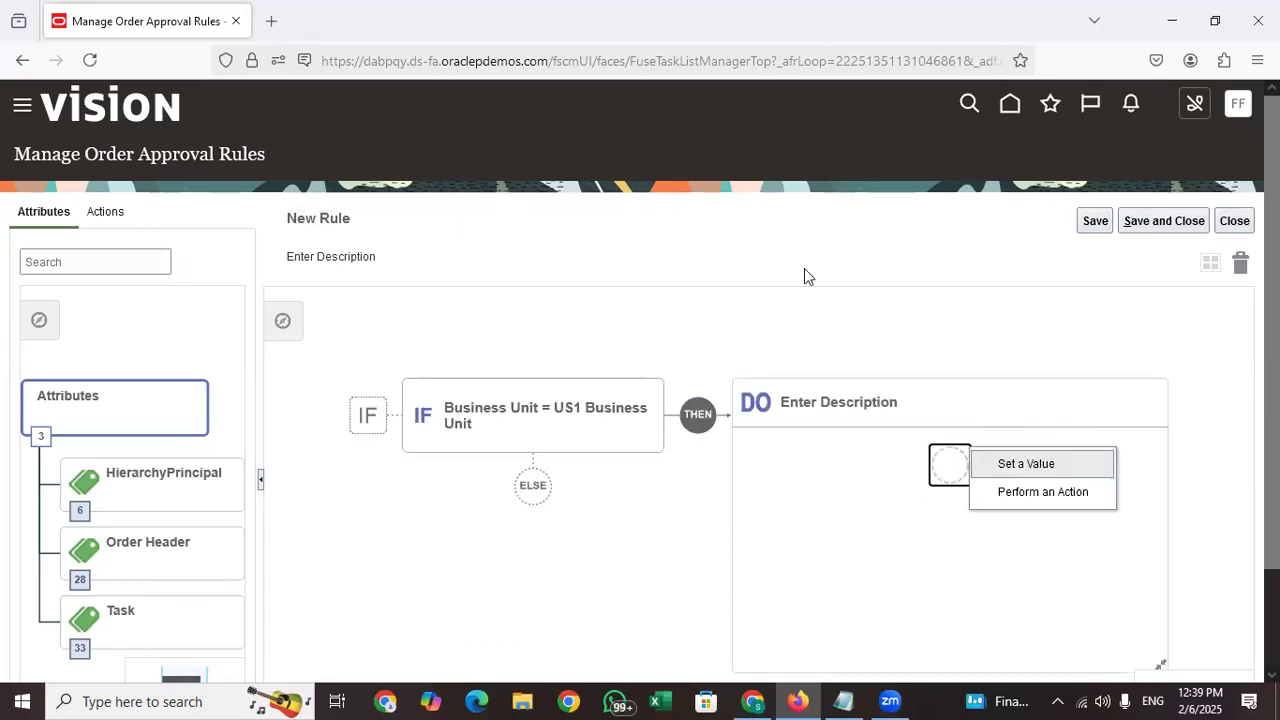
left_click(1036, 499)
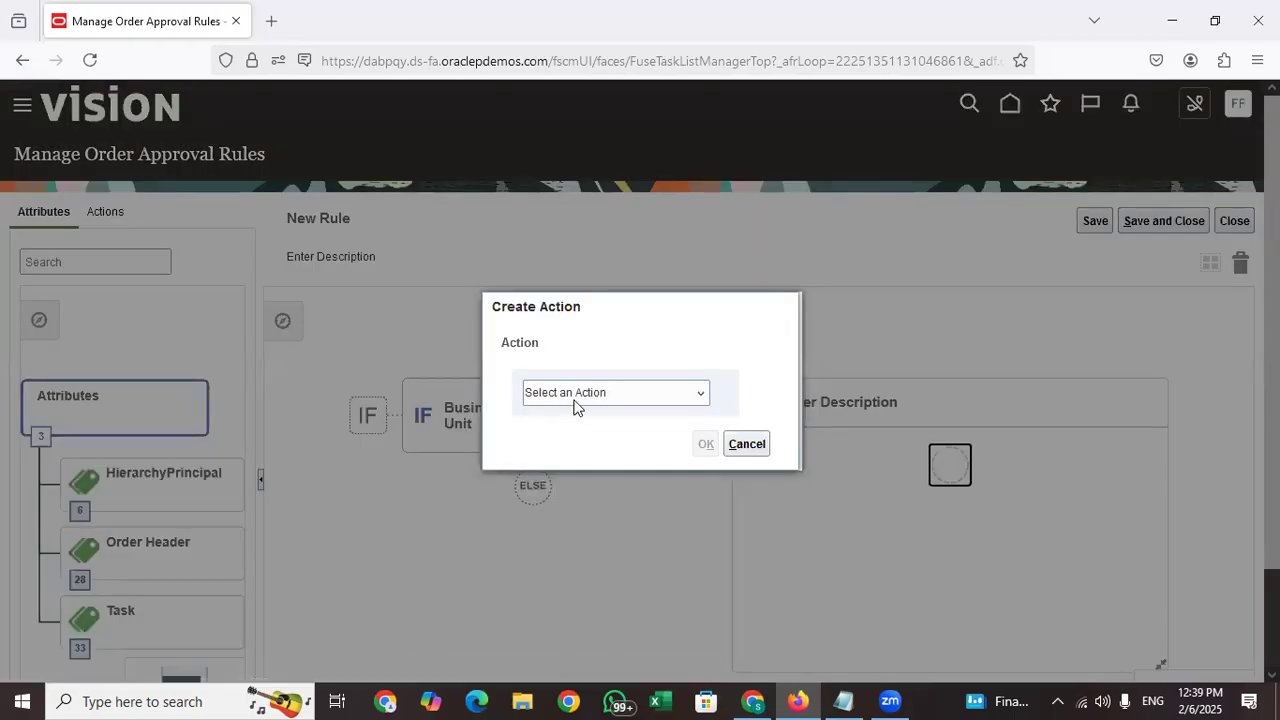
left_click(593, 394)
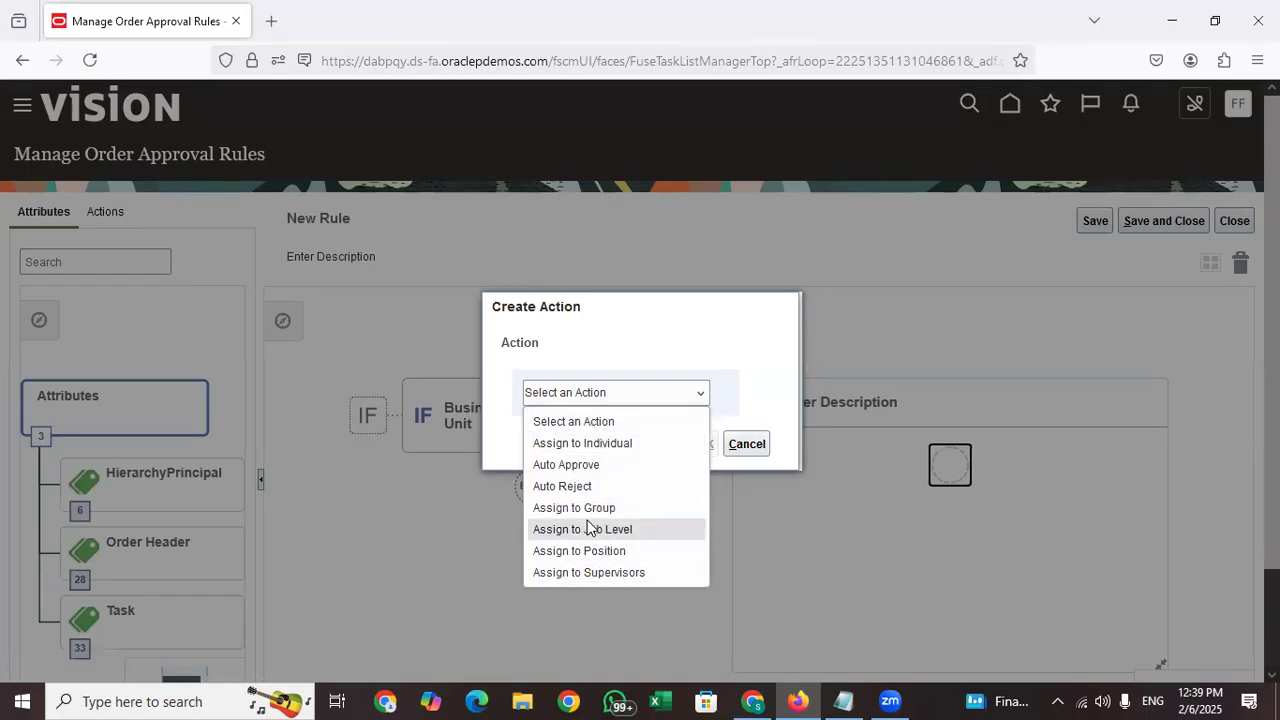
left_click(580, 443)
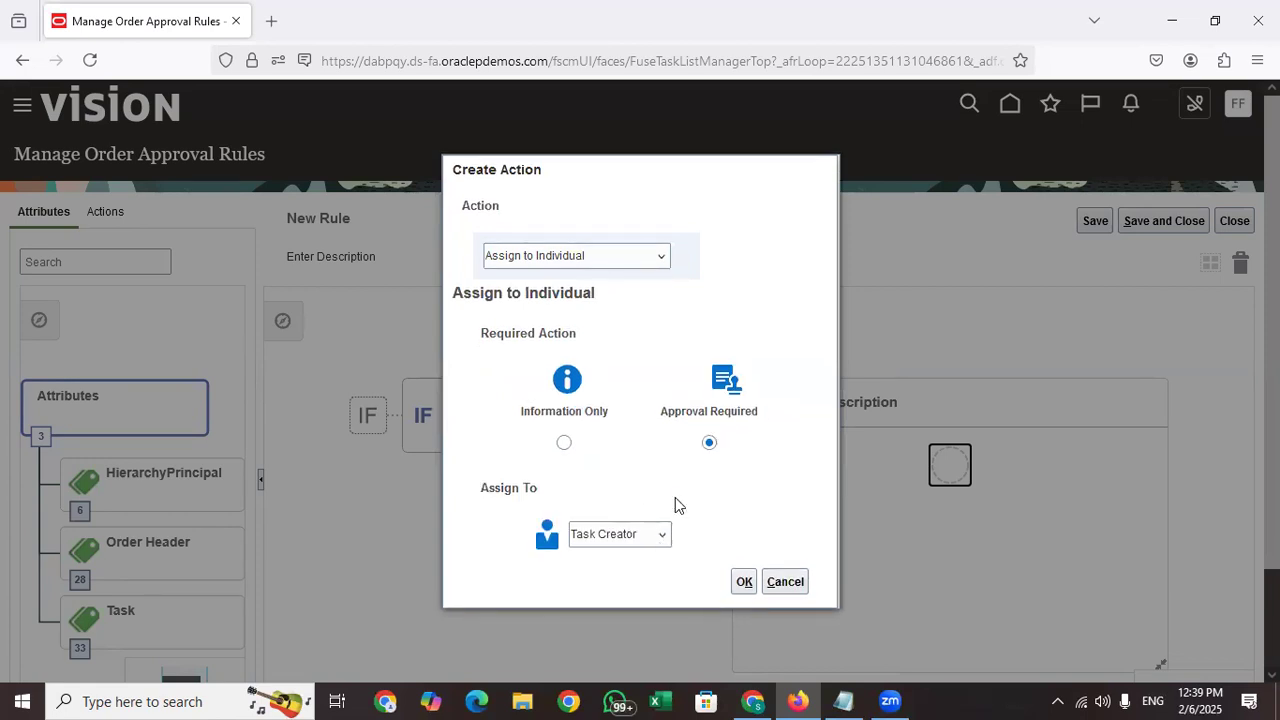
left_click(644, 538)
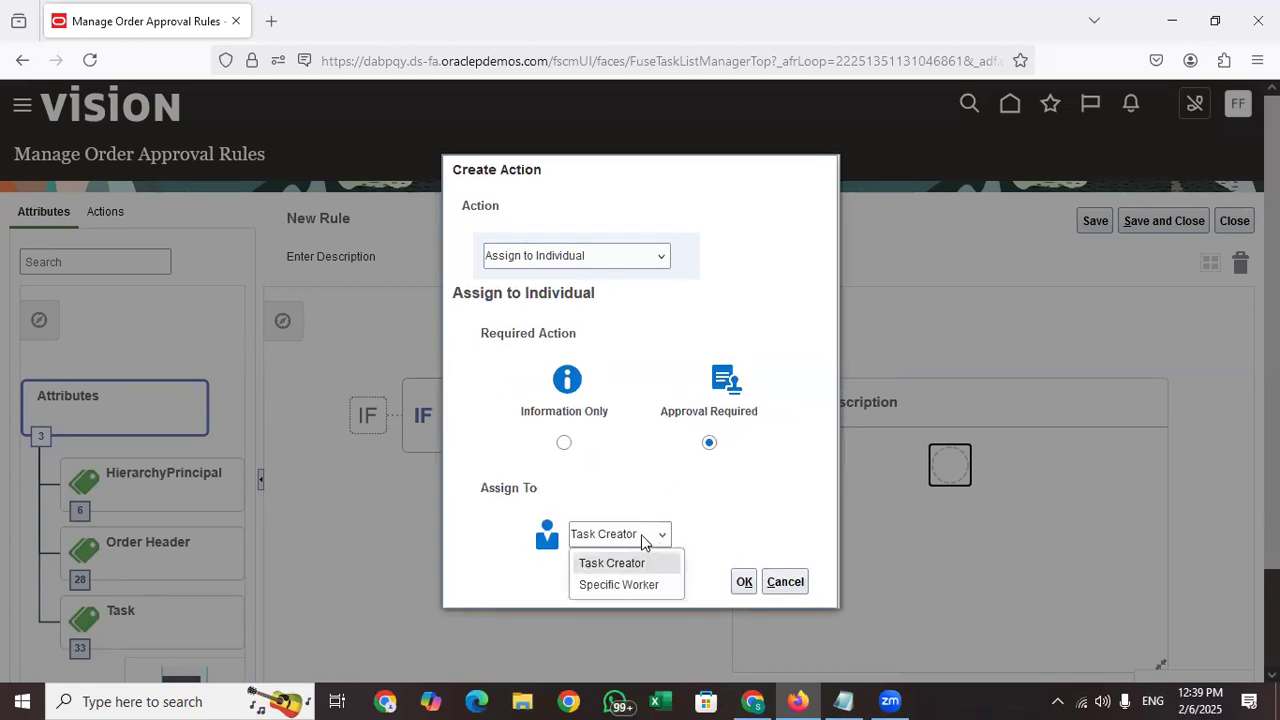
left_click(618, 585)
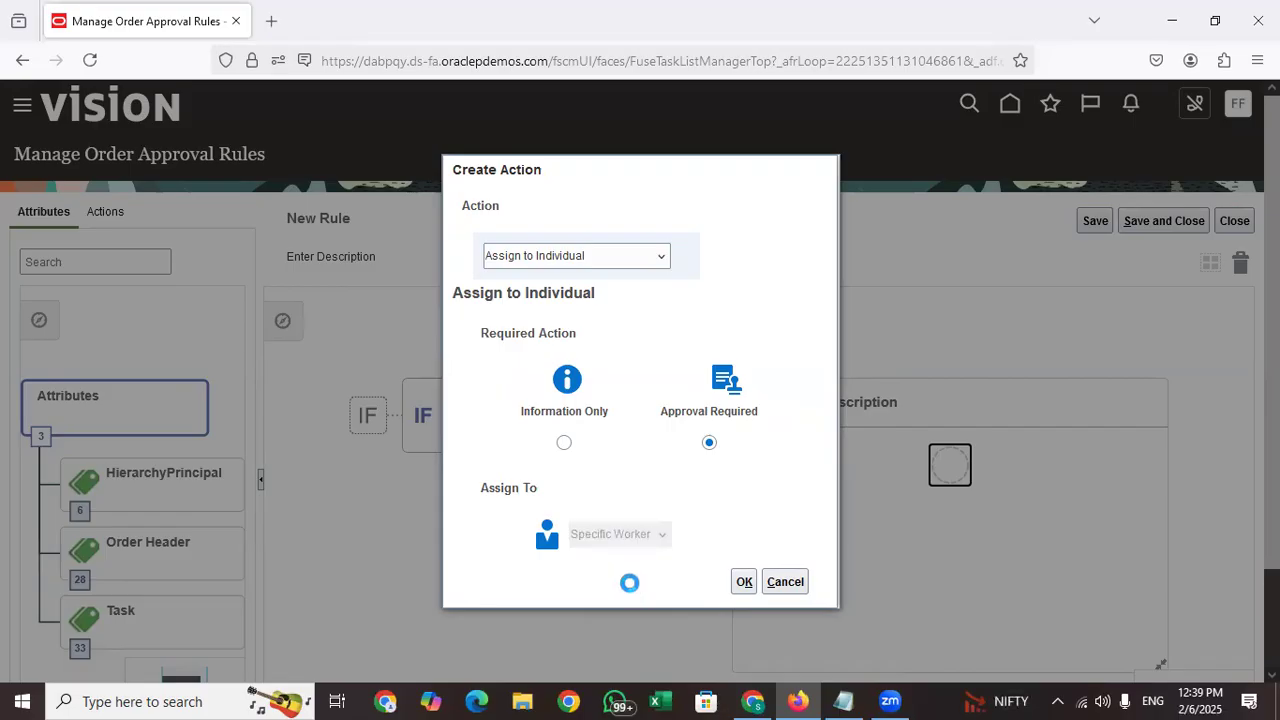
- Find the worker by first name, select the first match, confirm the action, and save the rule
left_click(710, 535)
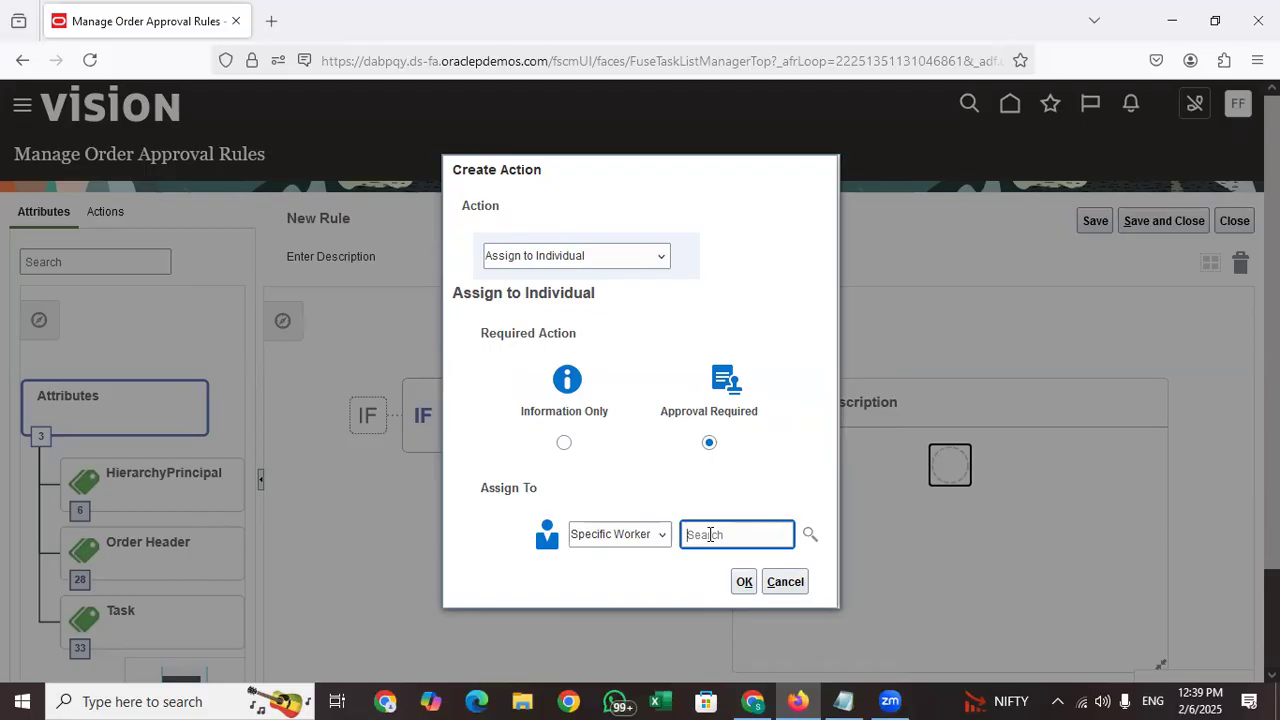
left_click(812, 537)
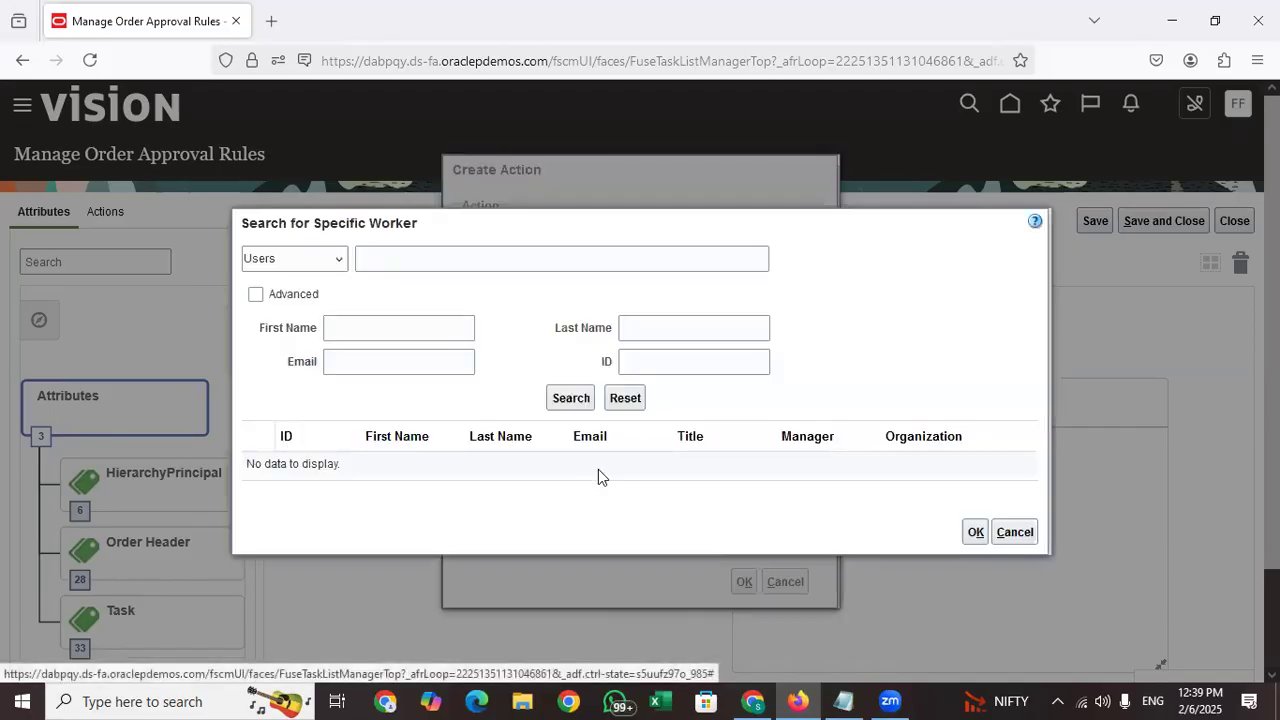
left_click(385, 338)
type("FEB")
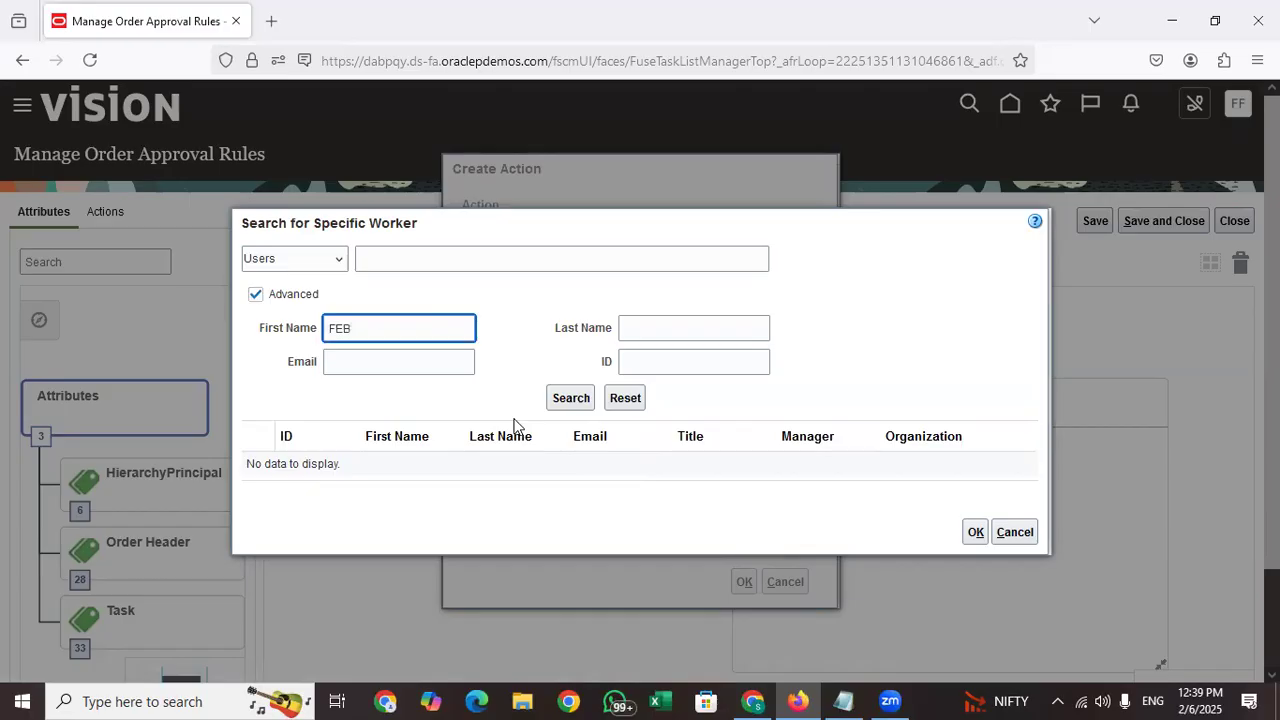
left_click(568, 401)
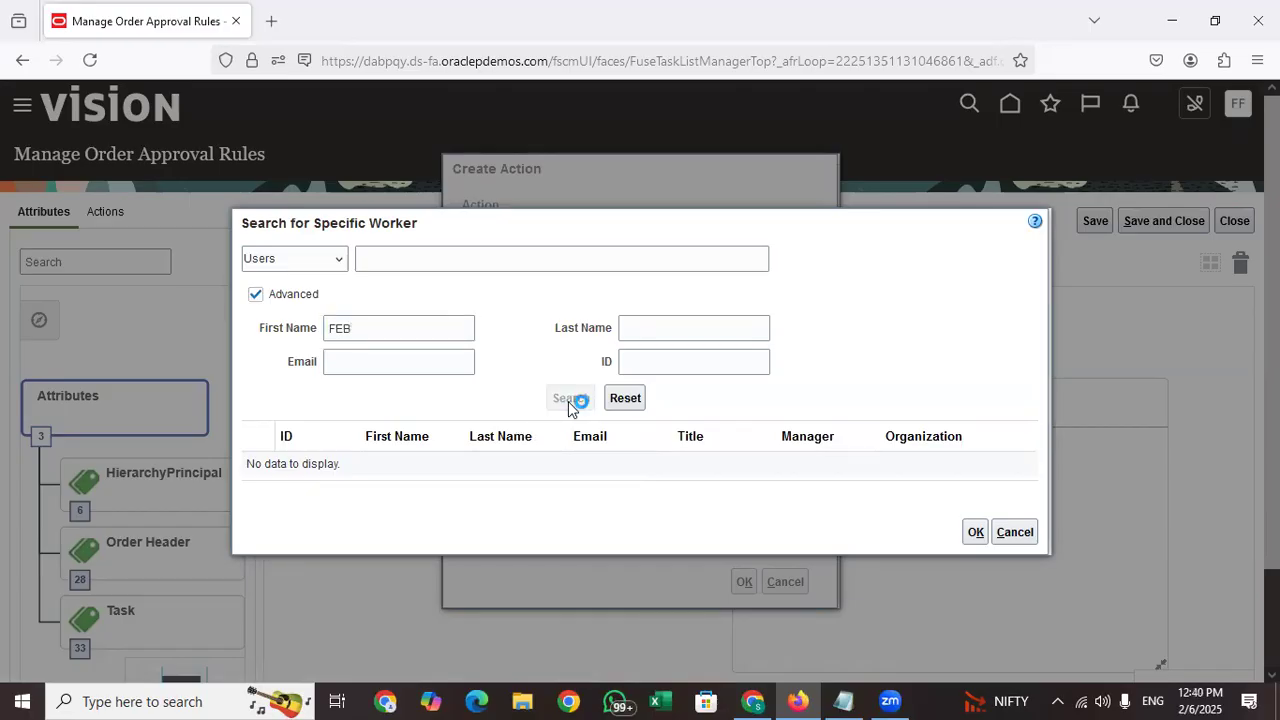
left_click(255, 427)
left_click(975, 575)
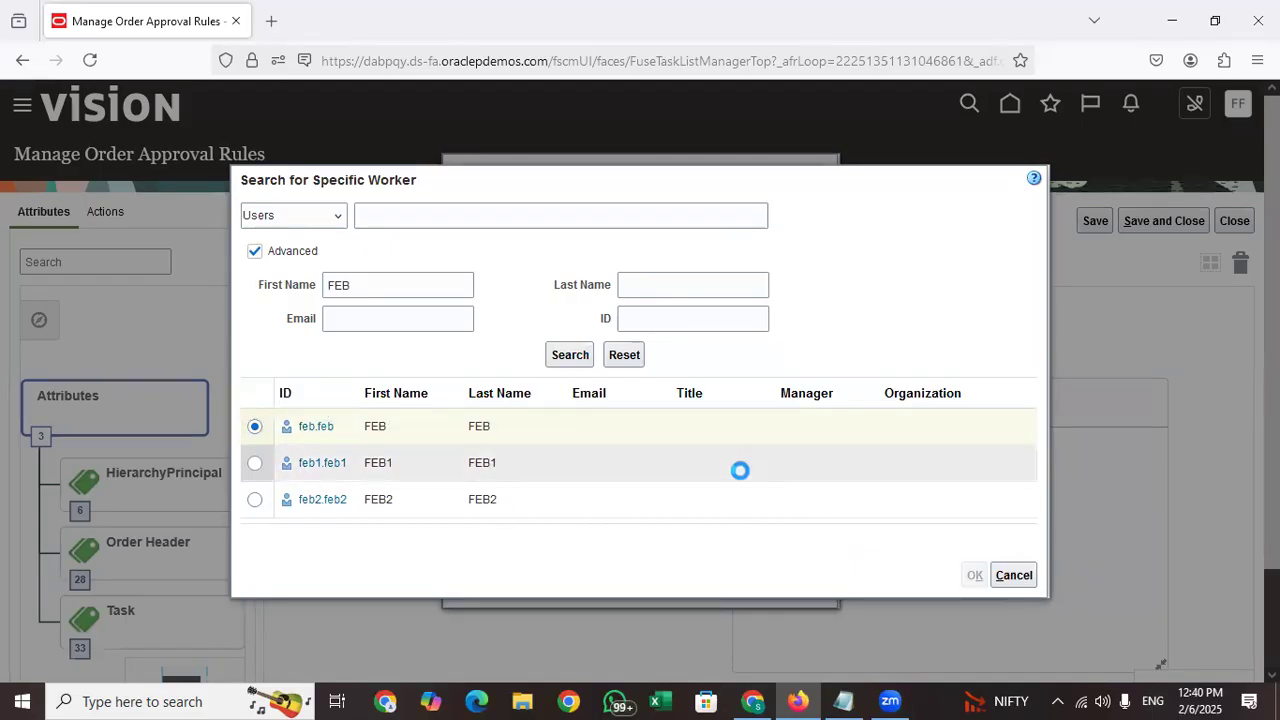
left_click(744, 581)
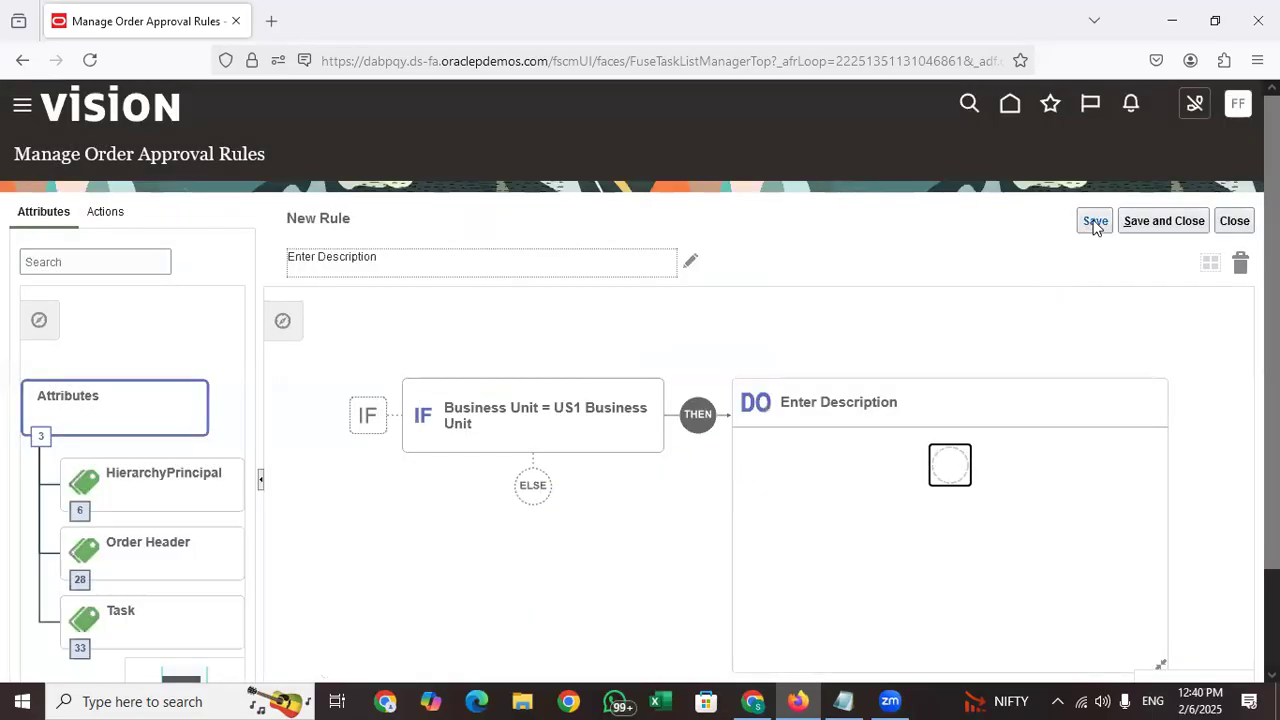
left_click(1094, 222)
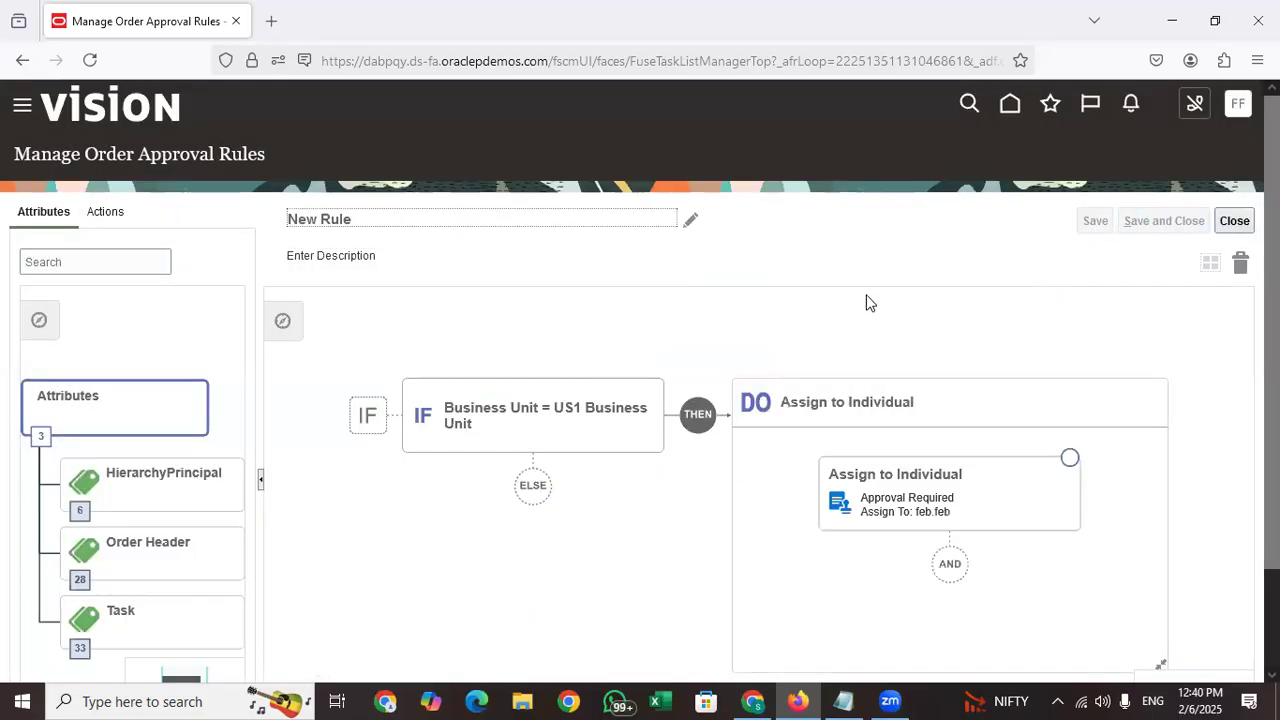
- Activate New Rule and publish the approval rule changes
left_click(1234, 220)
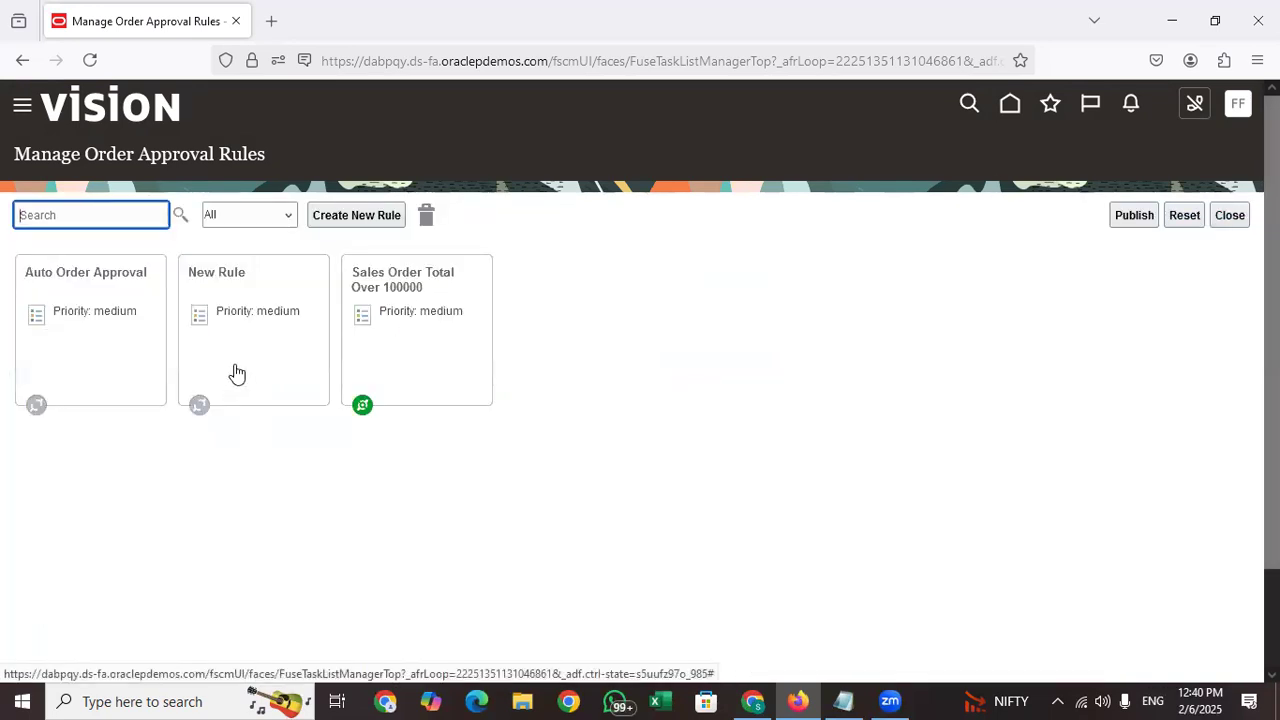
left_click(198, 345)
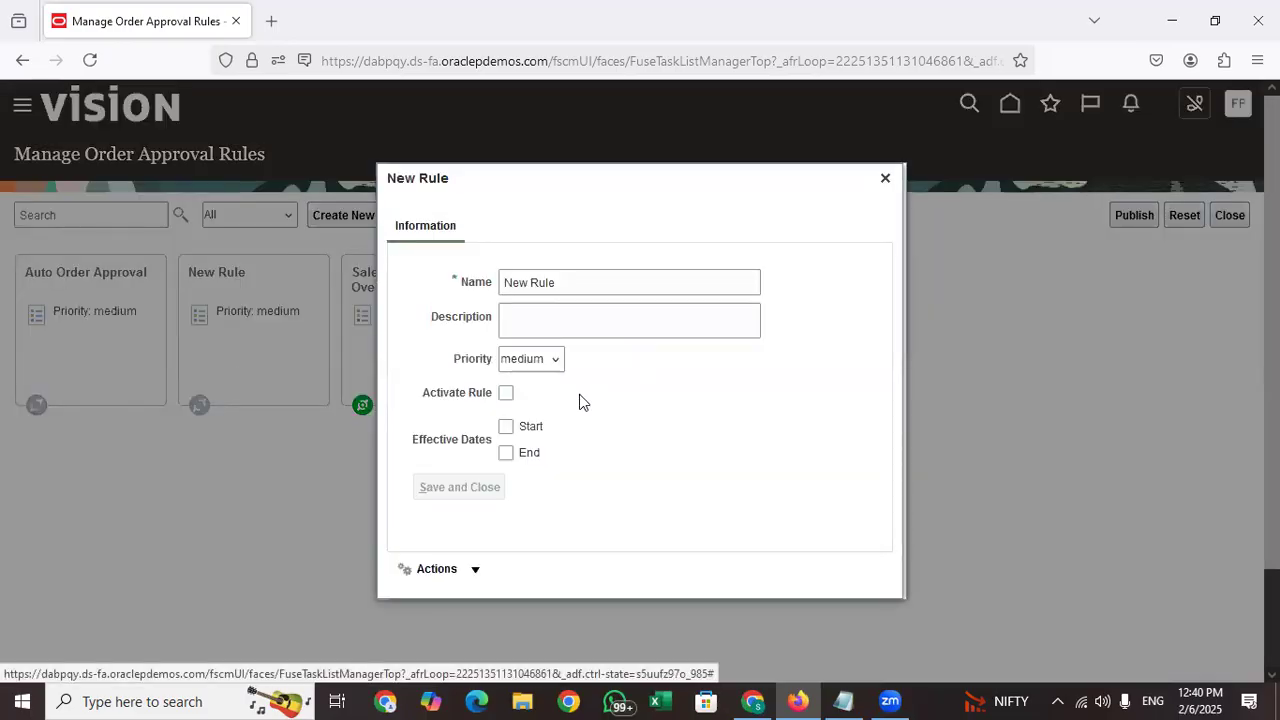
left_click(506, 393)
left_click(466, 489)
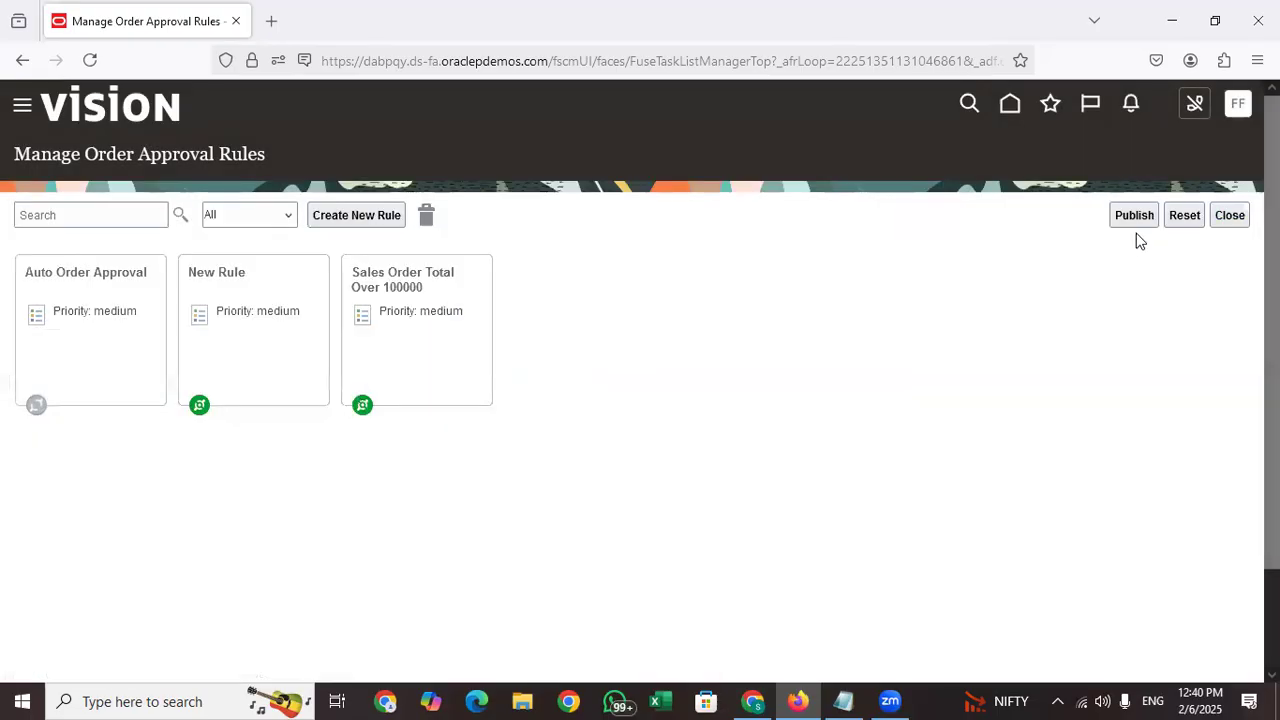
left_click(1149, 221)
left_click(845, 414)
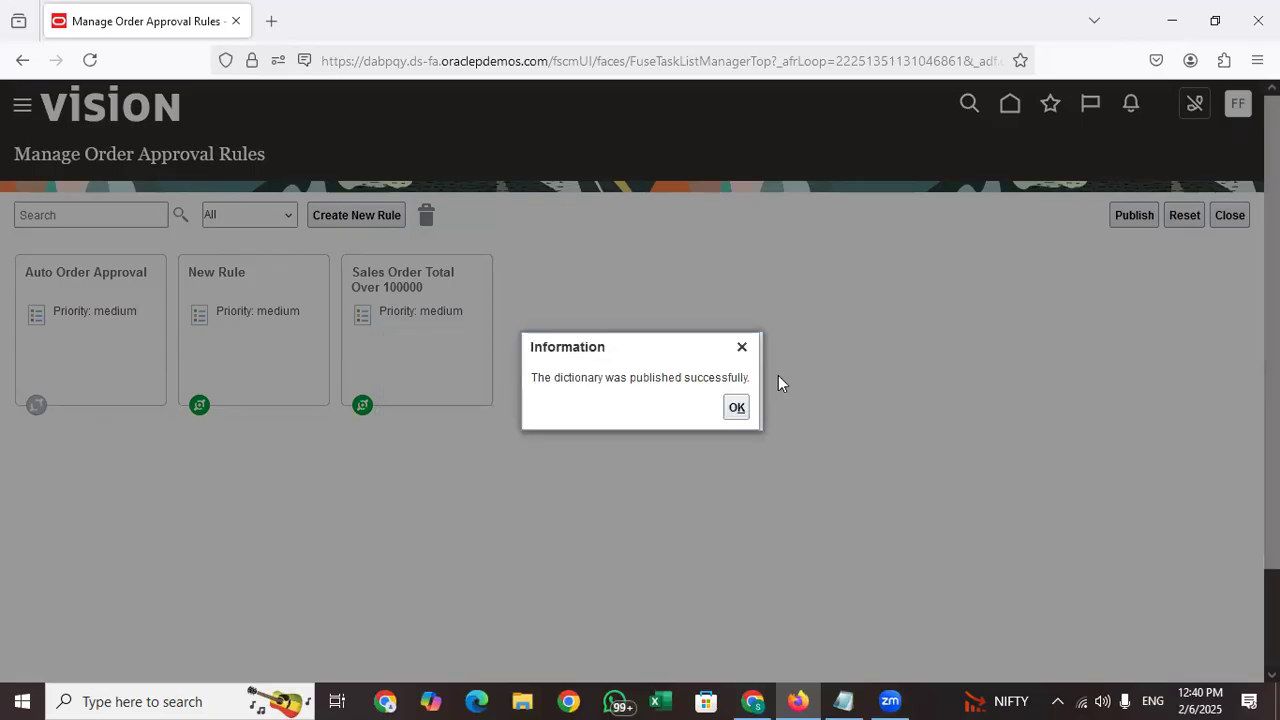
left_click(740, 410)
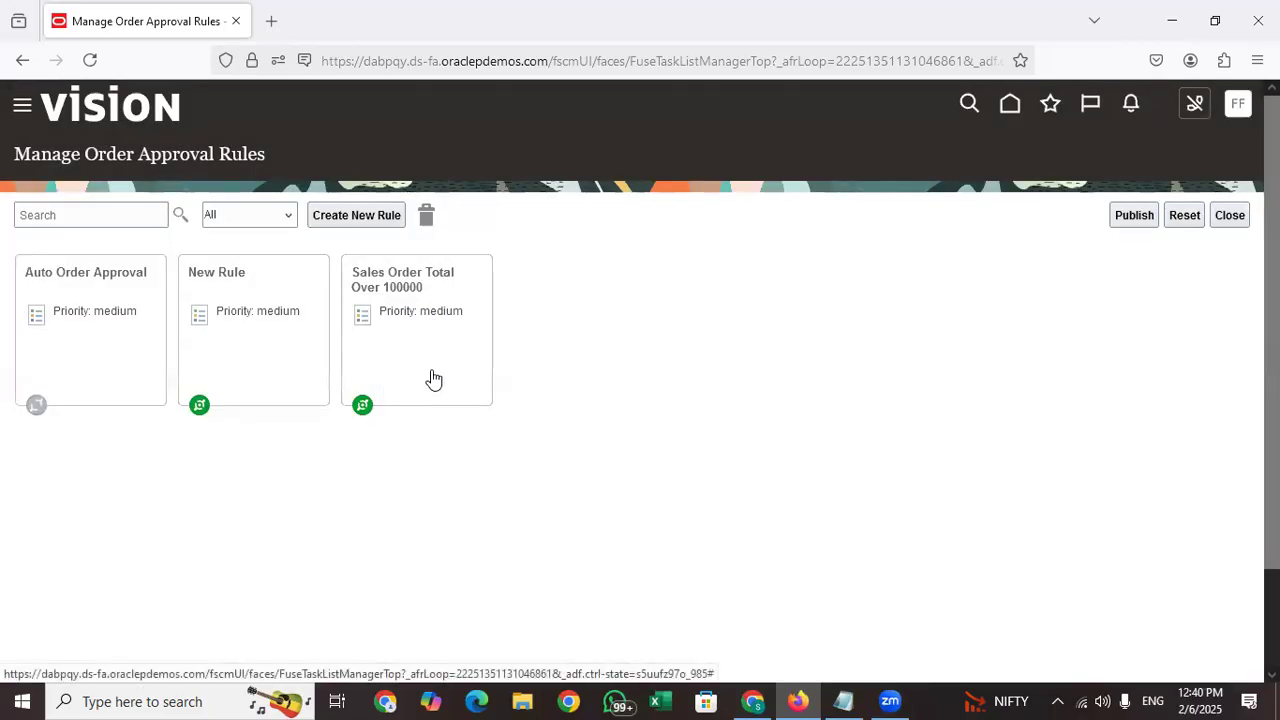
- Deactivate the Sales Order Total Over 100000 rule and publish the changes again
left_click(433, 378)
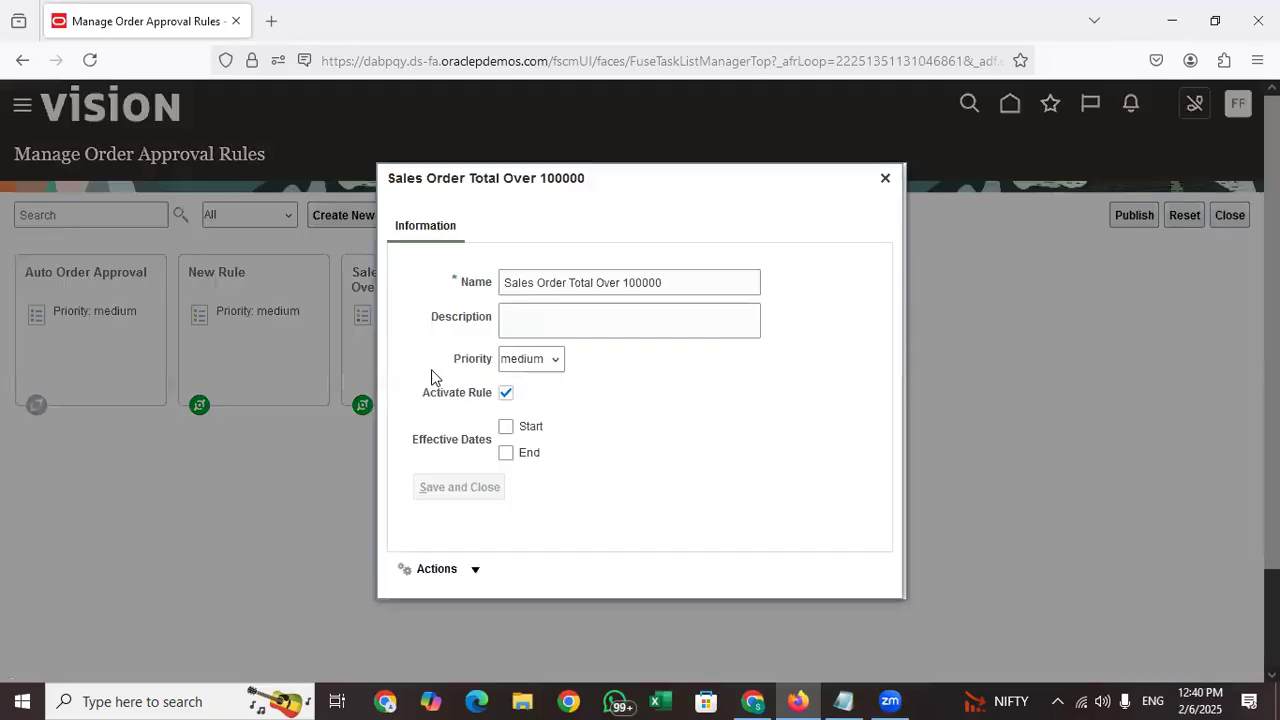
left_click(505, 393)
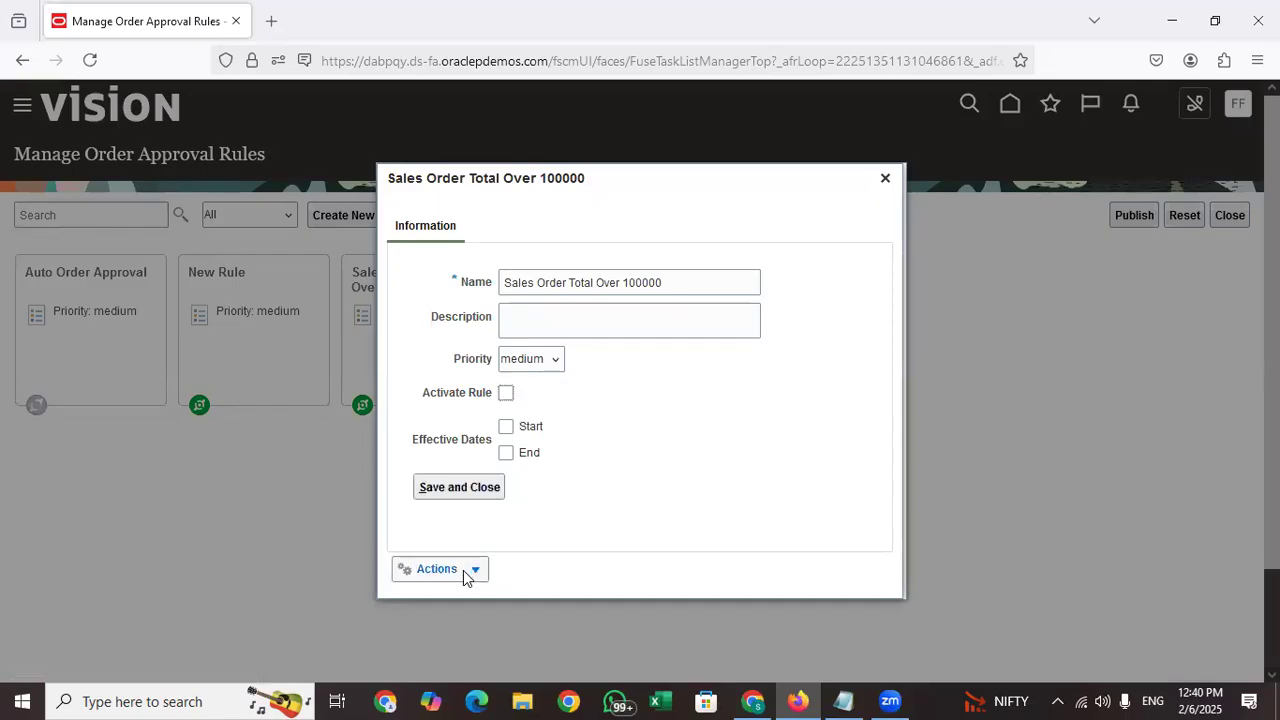
left_click(463, 490)
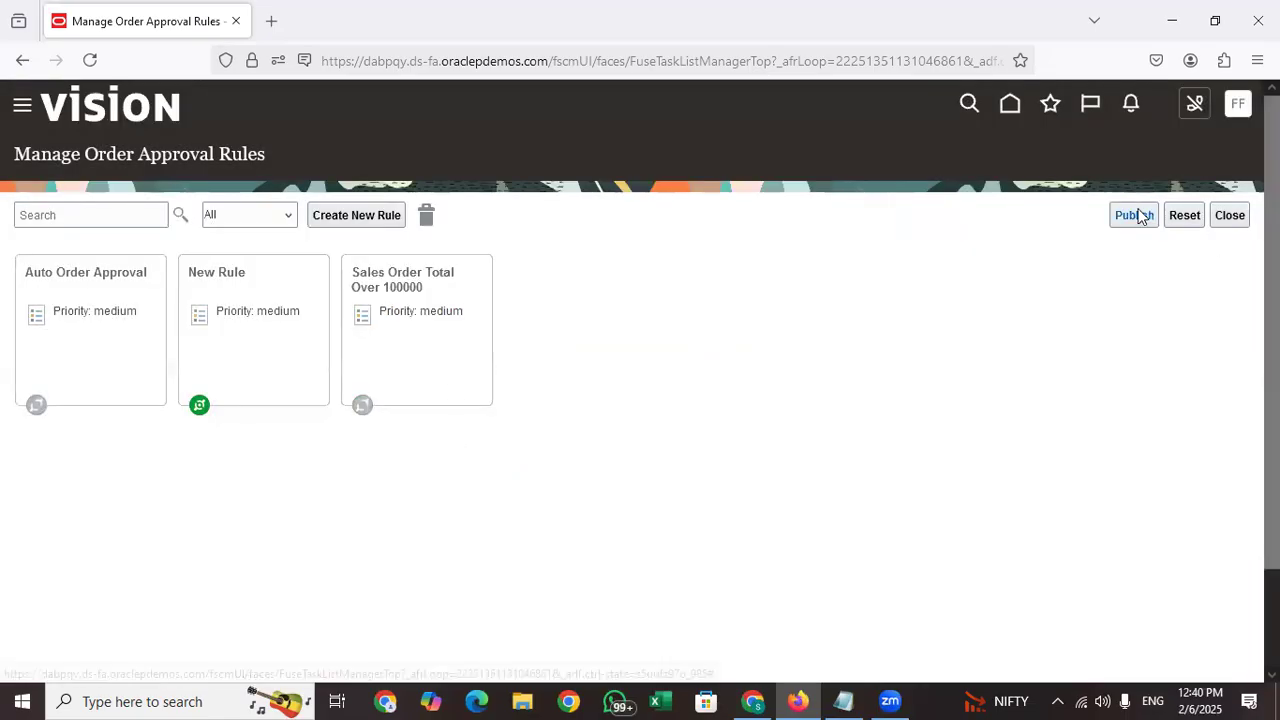
left_click(1132, 214)
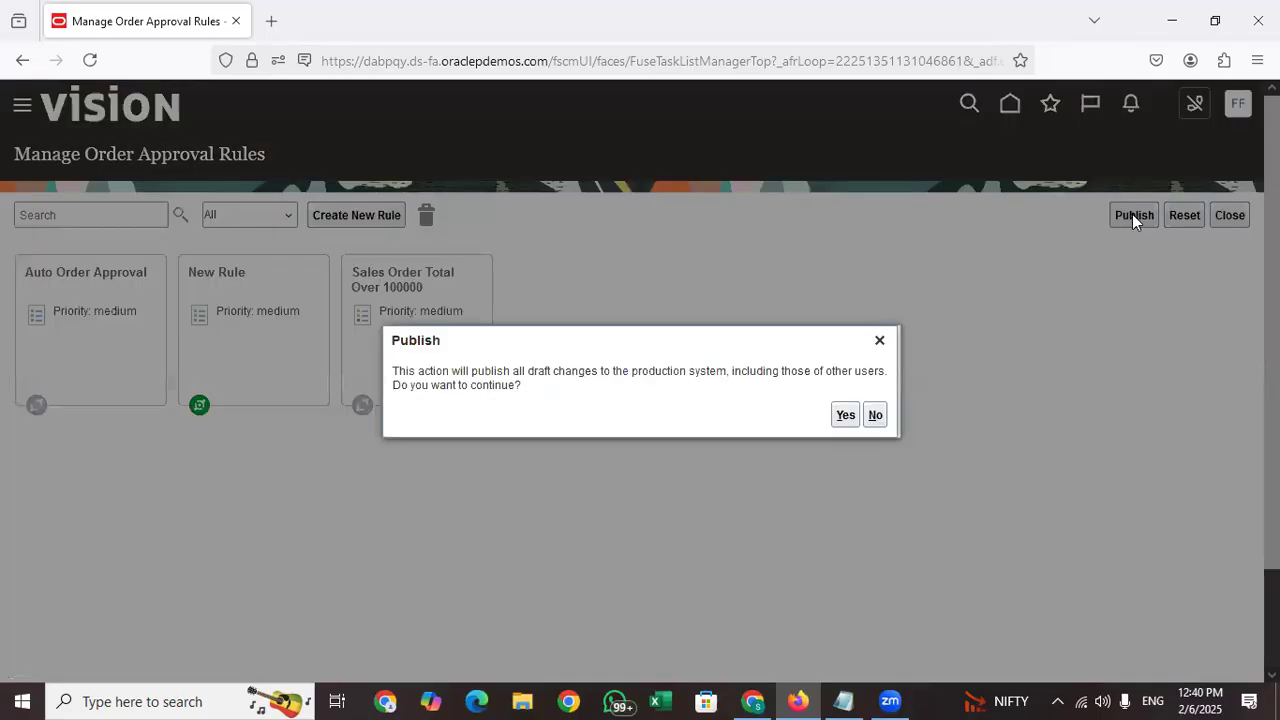
left_click(840, 418)
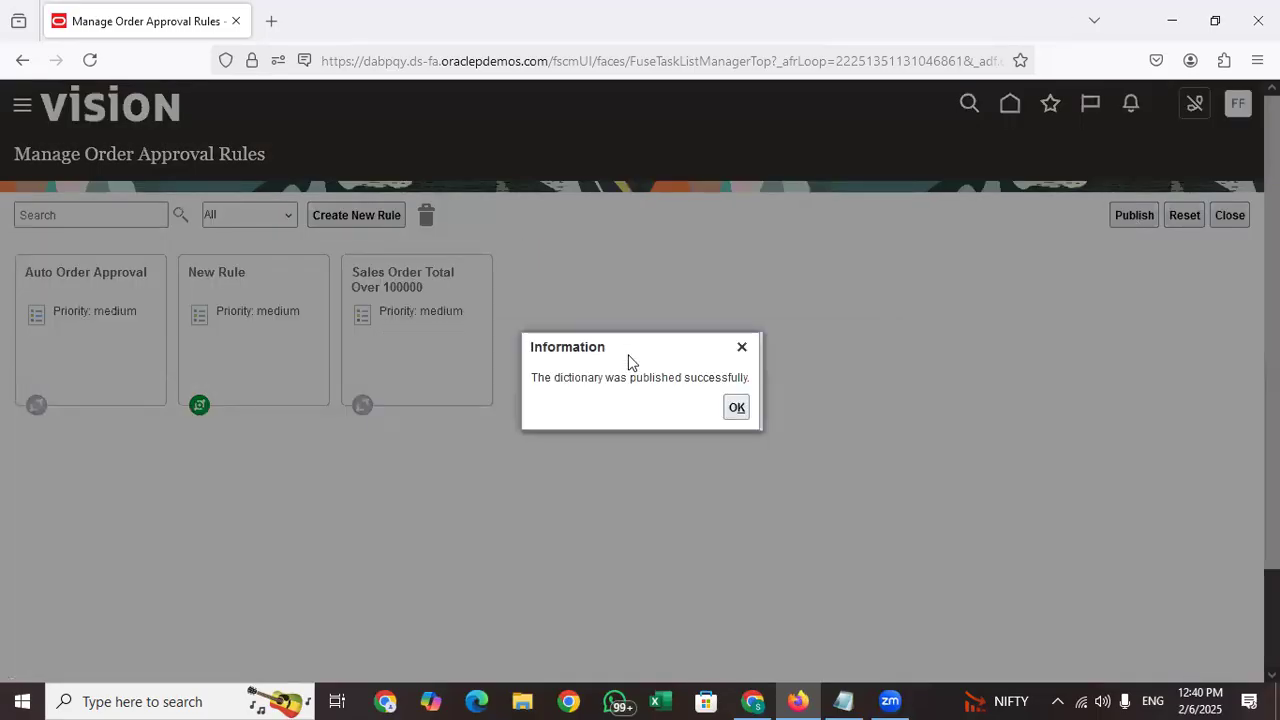
left_click(737, 408)
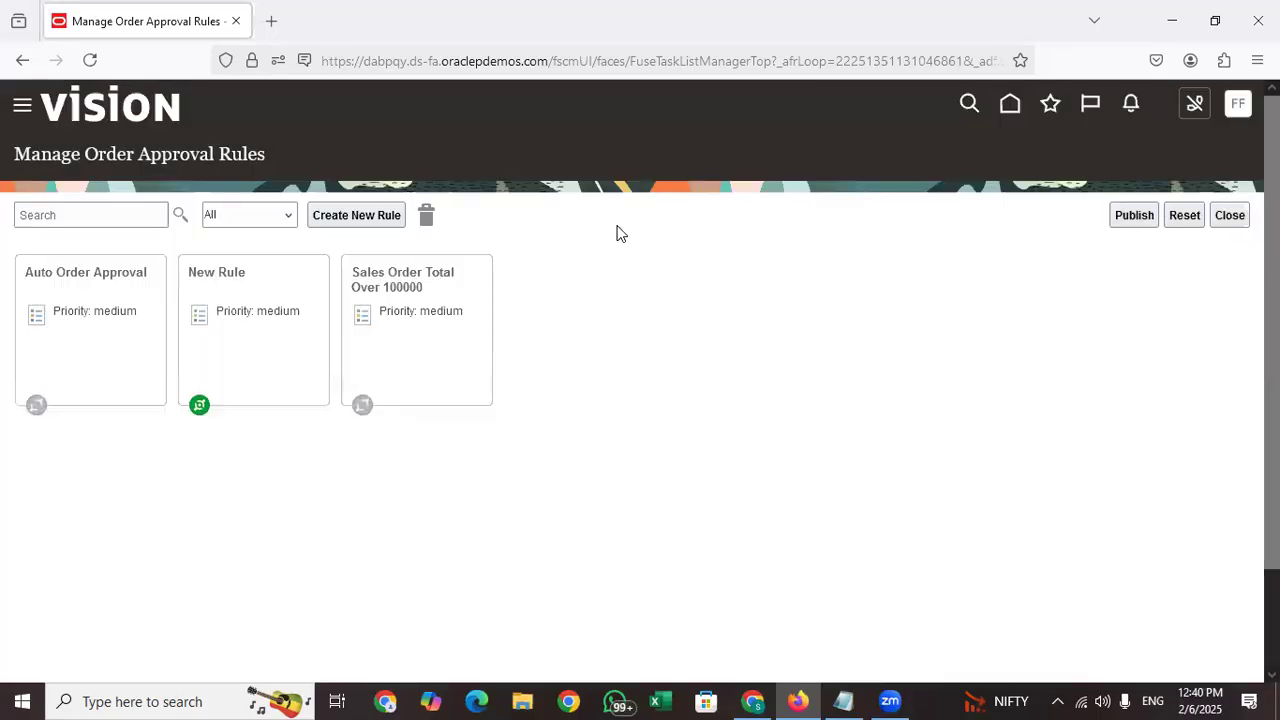
- From the Order Management home page, open a blank Create Order form
left_click(1010, 112)
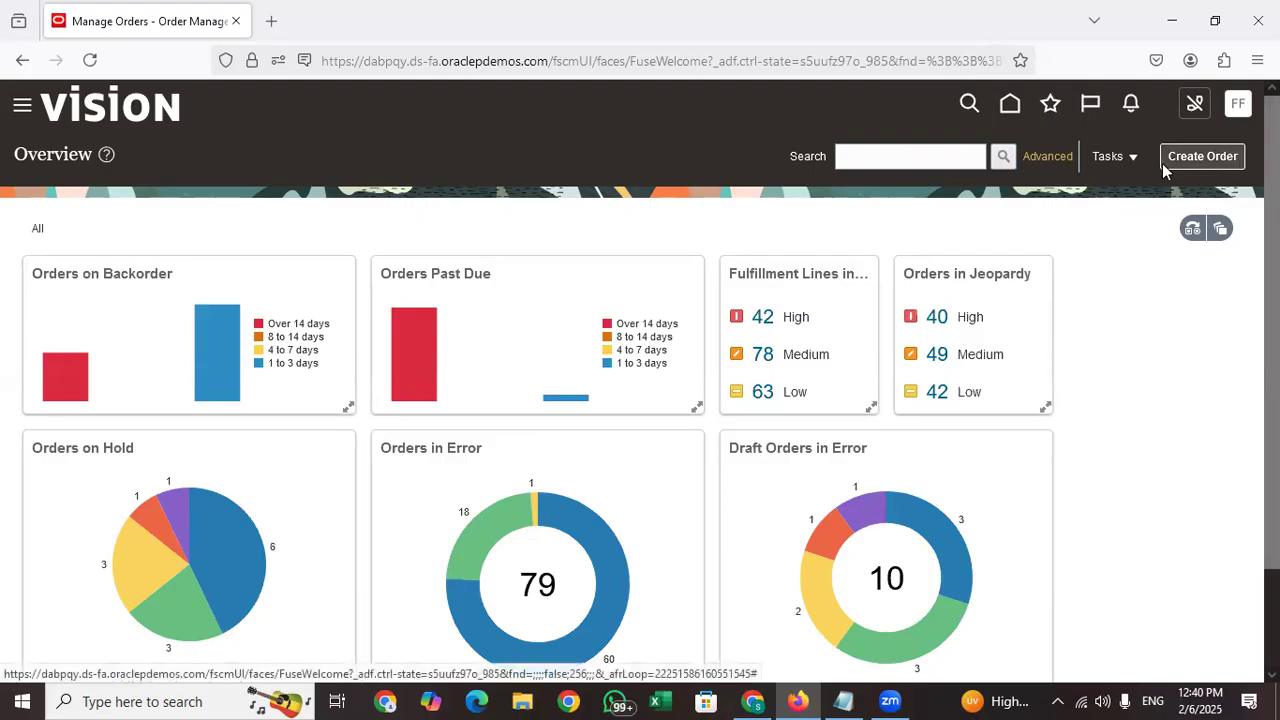
left_click(1214, 160)
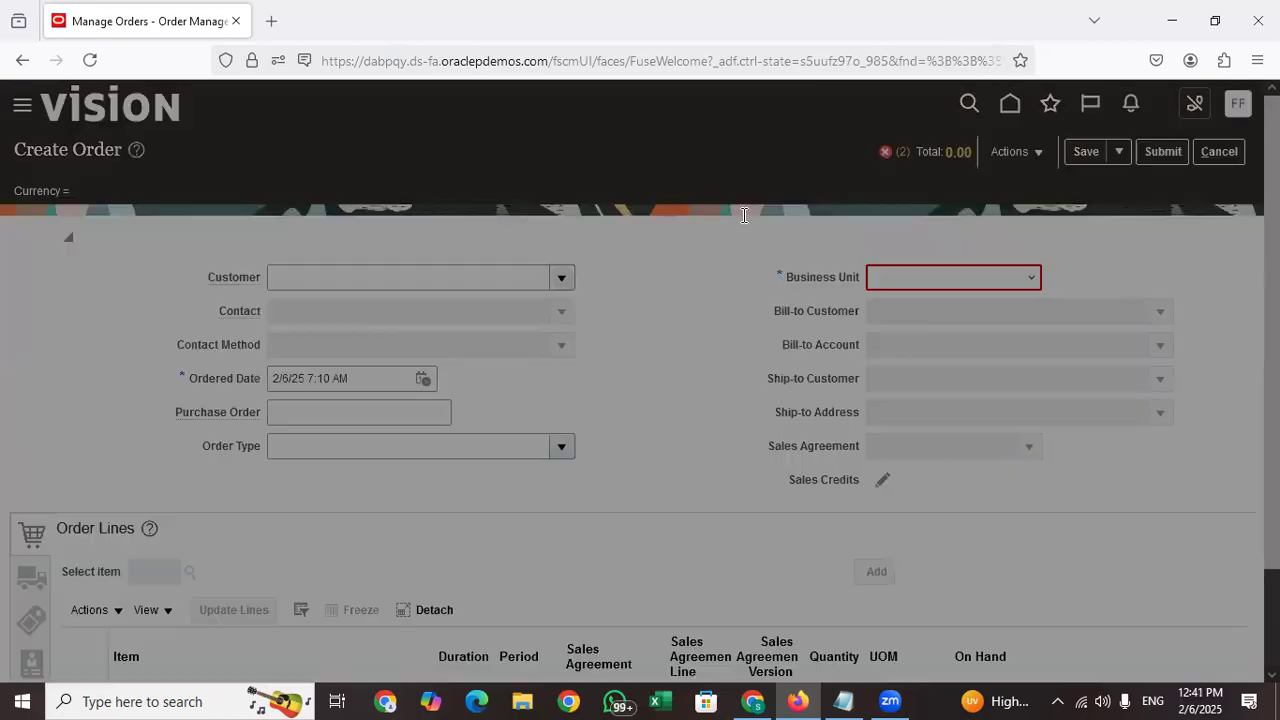
- Dismiss the pricing error, set business unit US1 Business Unit and customer Computer Service and Rentals
left_click(964, 441)
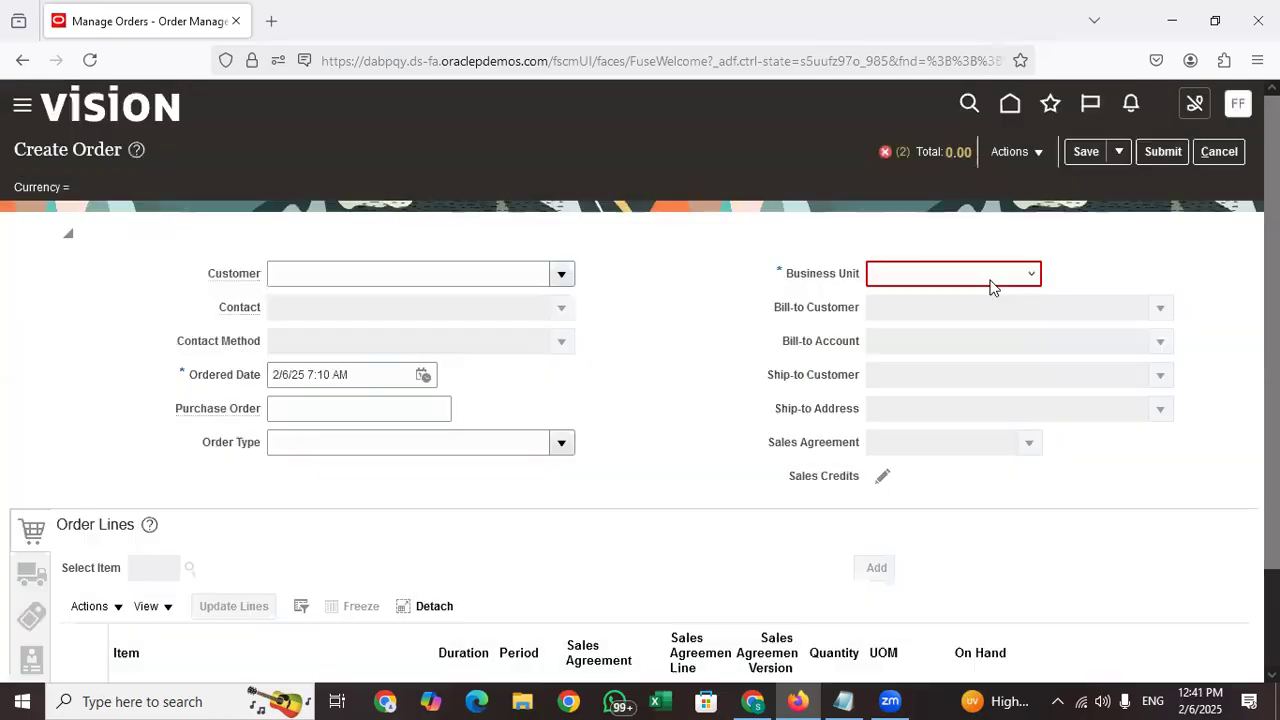
left_click(986, 278)
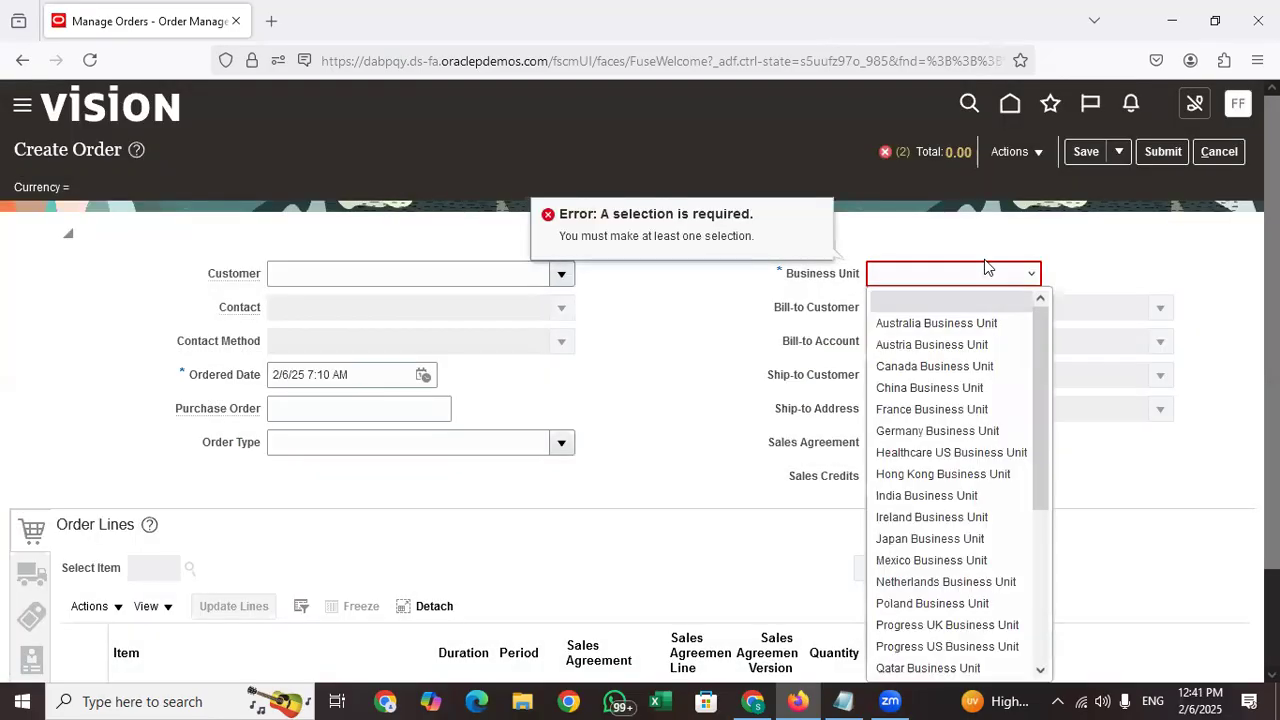
type("US1 Business Unit")
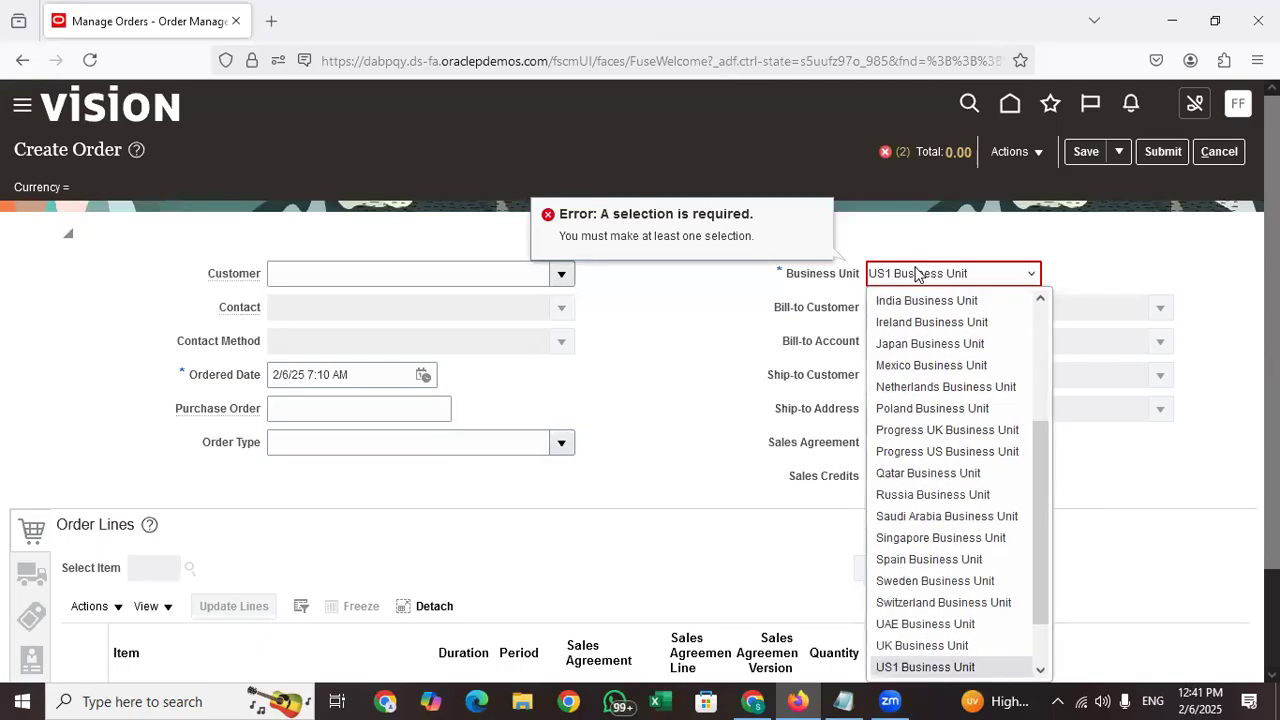
key("Tab")
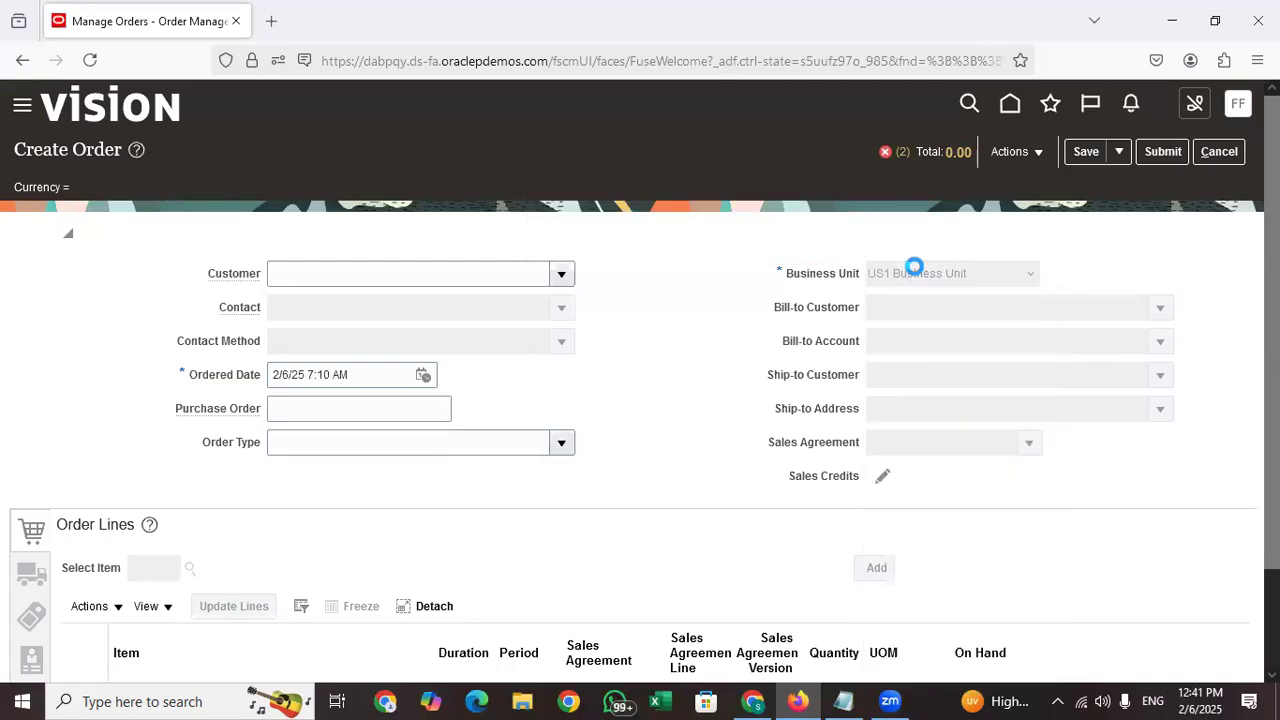
left_click(405, 277)
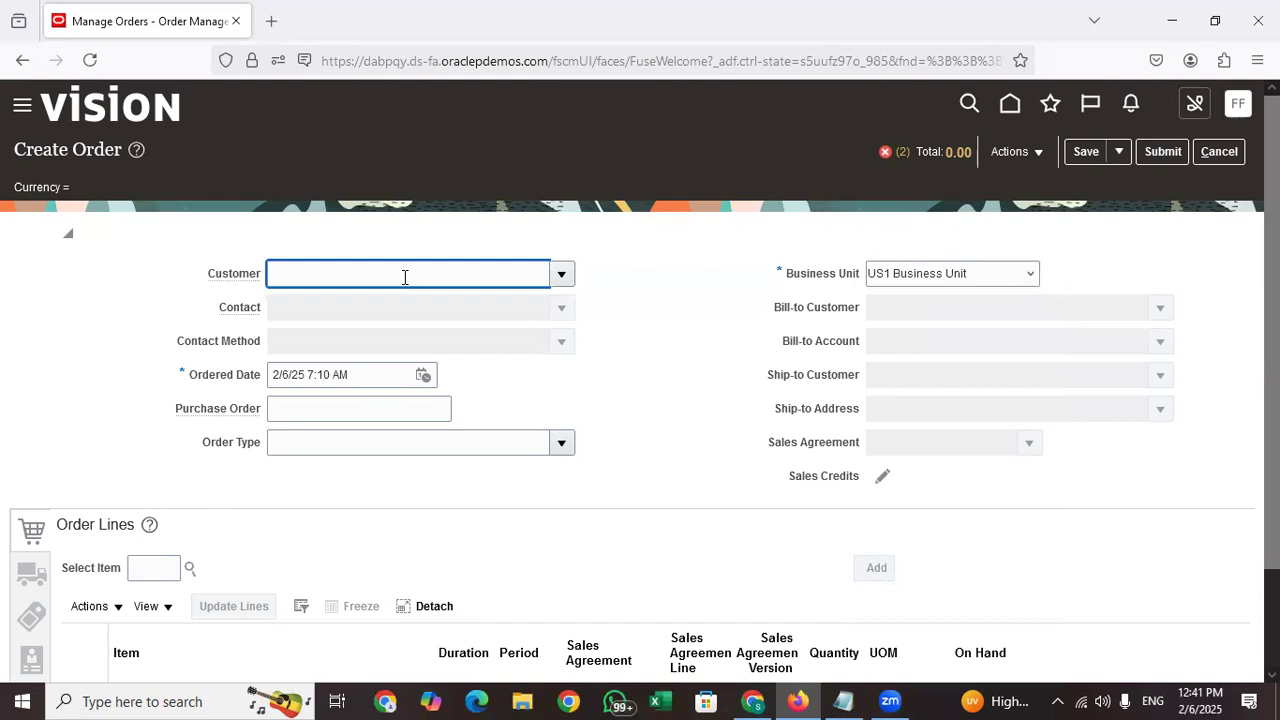
type("COMP")
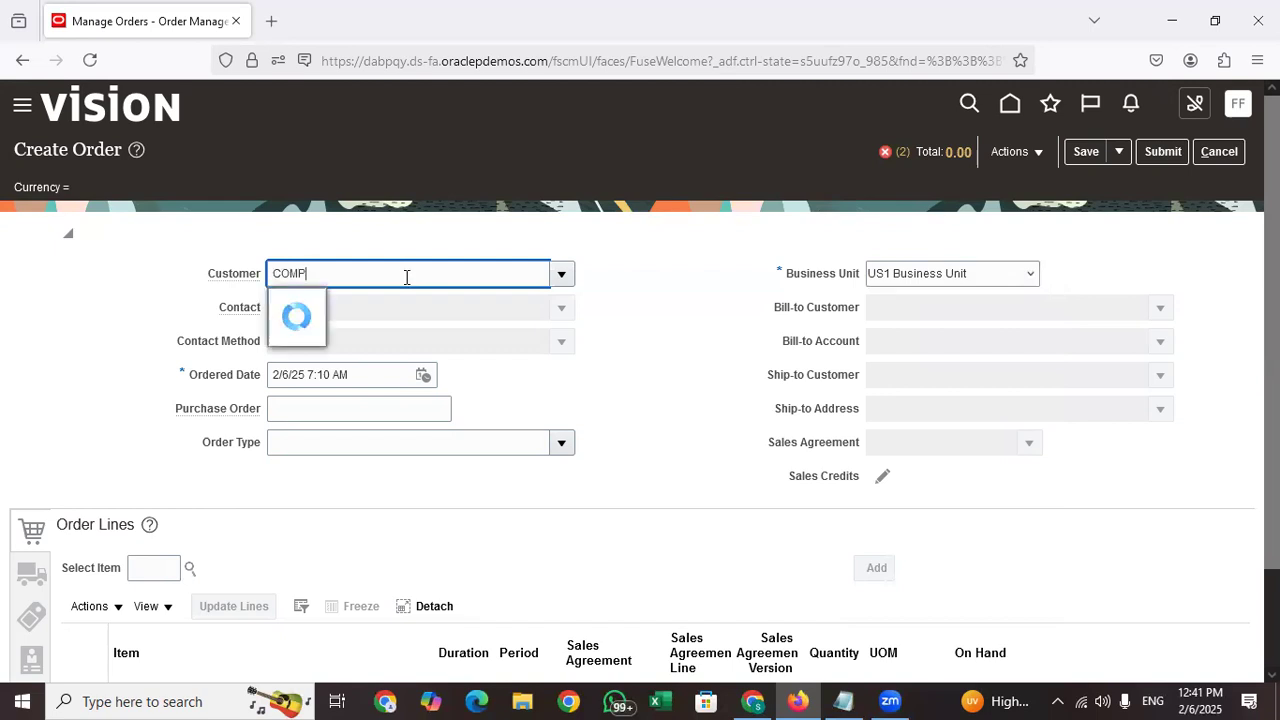
left_click(360, 302)
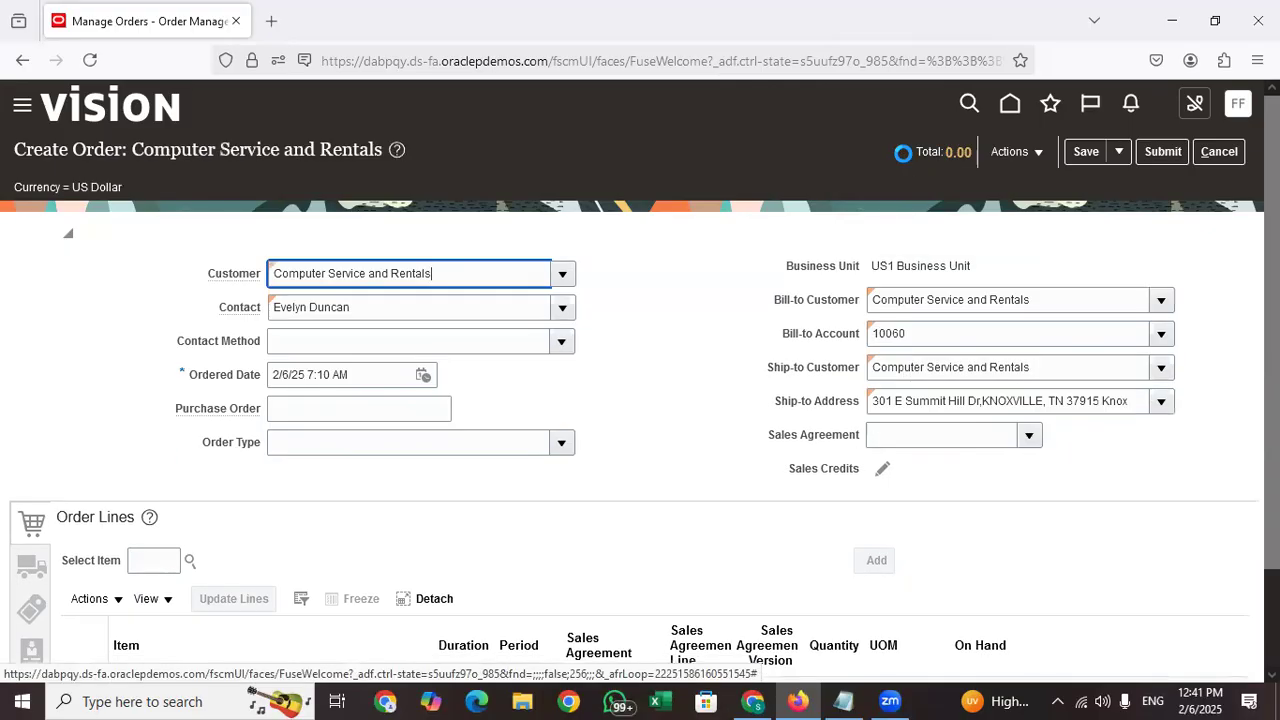
- Look up item AS00101 in the Select Item field
scroll(474, 289, "down", 2)
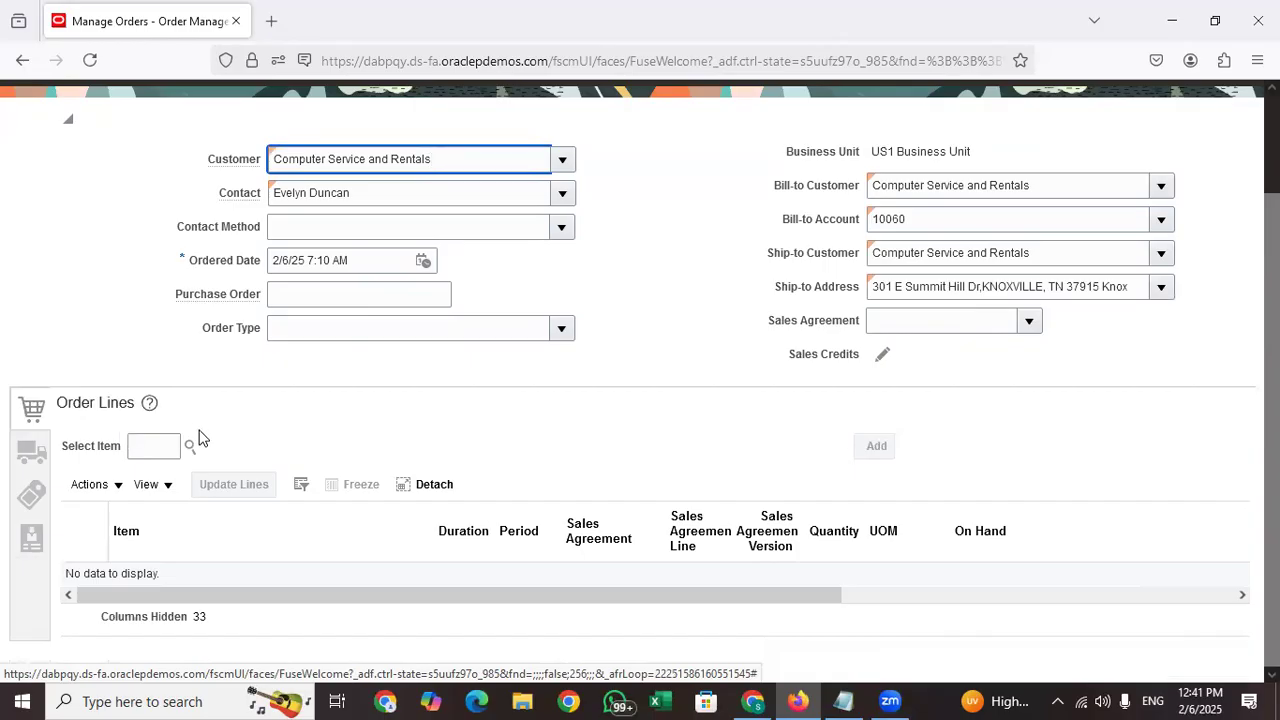
left_click(134, 446)
type("AS00101")
key("Tab")
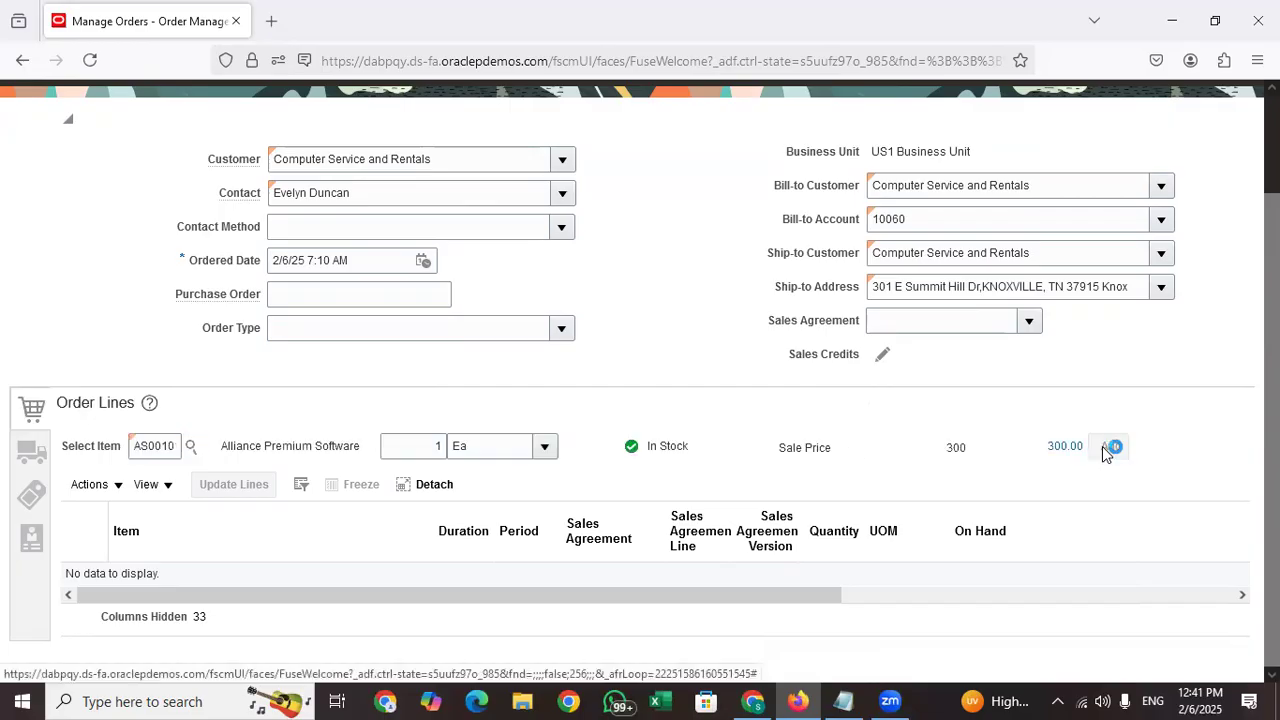
- Add the Alliance Premium Software line and review the order's pricing strategy and segment
left_click(1110, 447)
left_click(1020, 152)
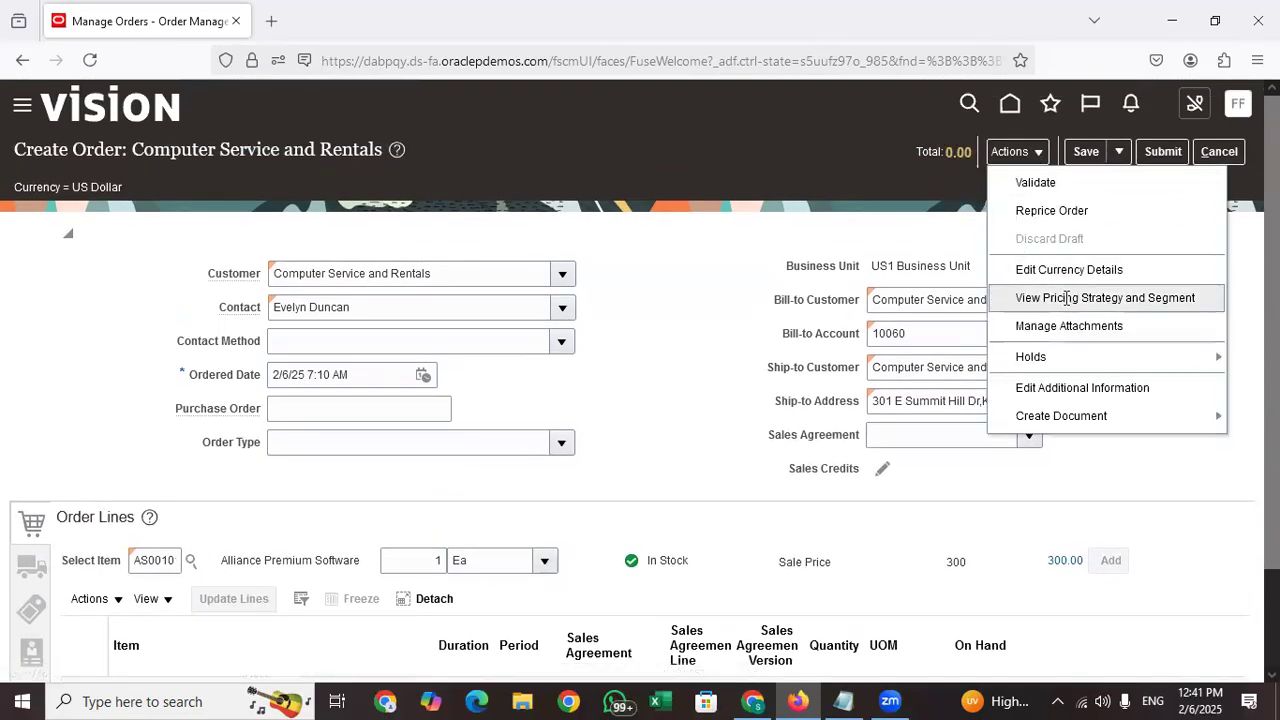
left_click(1066, 298)
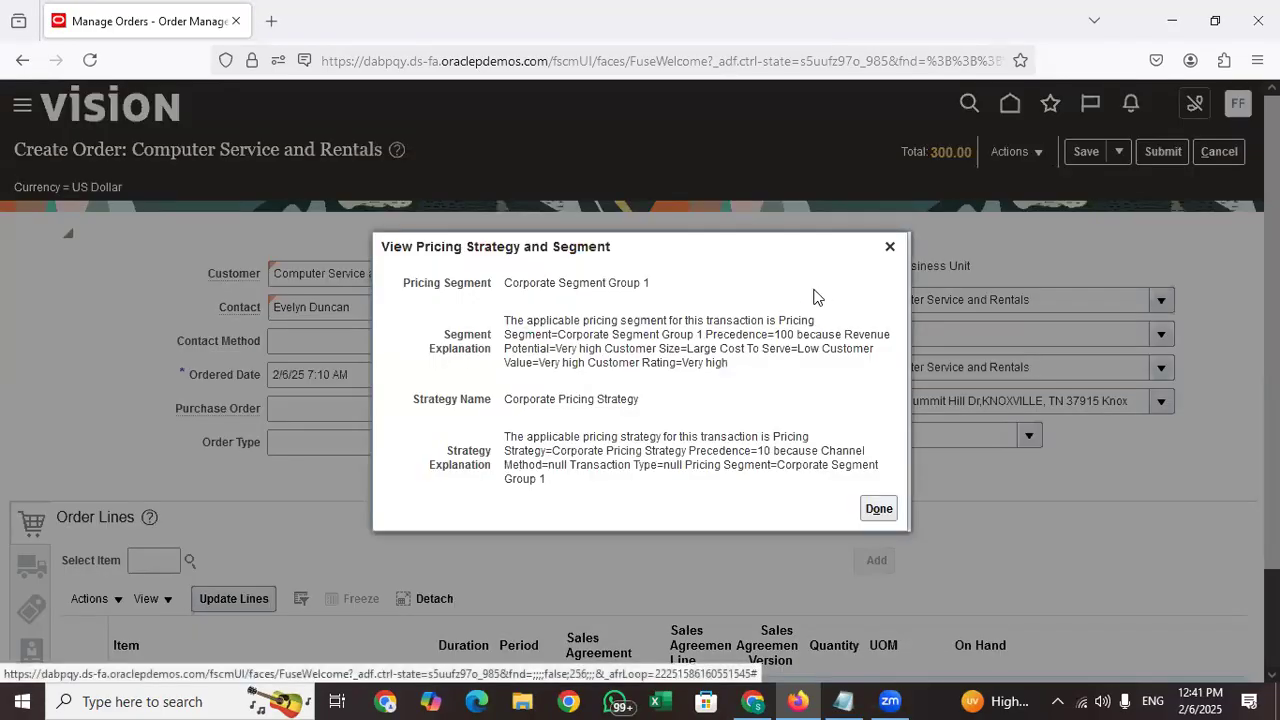
left_click(889, 246)
scroll(760, 437, "down", 1)
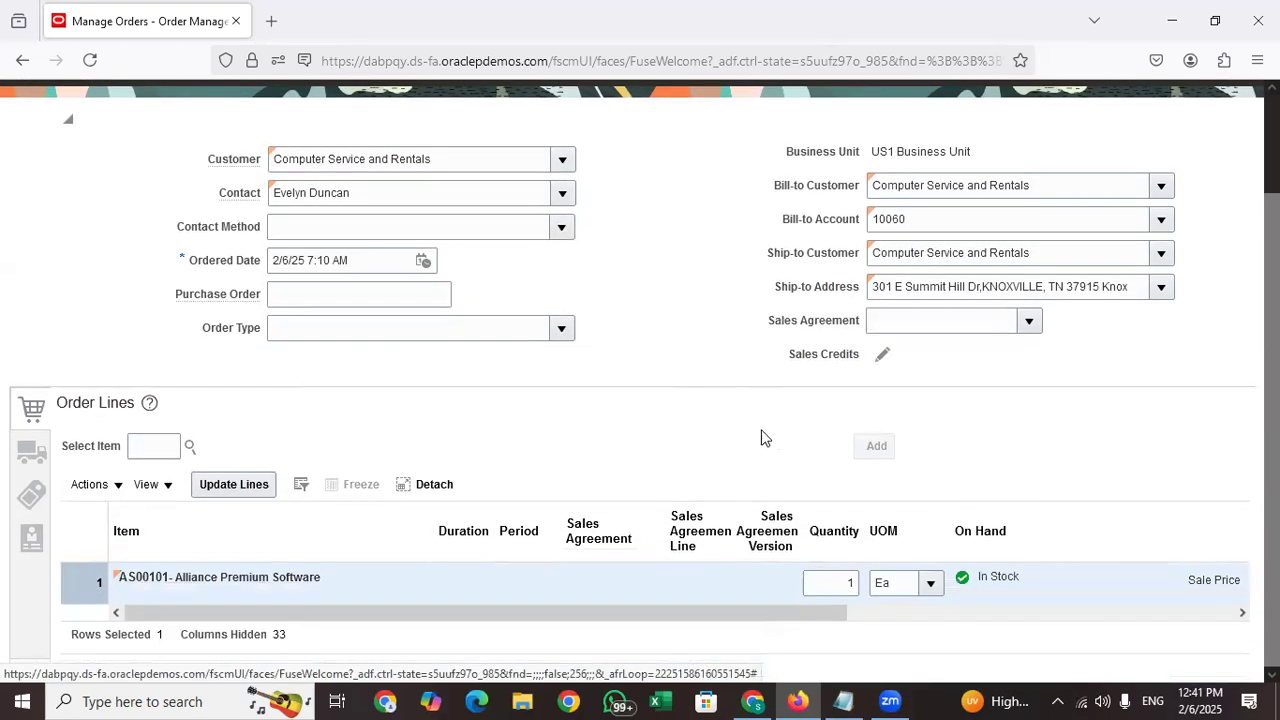
scroll(866, 437, "up", 1)
- Validate the order, agreeing to save it as a draft totalling 327.75
left_click(1009, 151)
left_click(1022, 180)
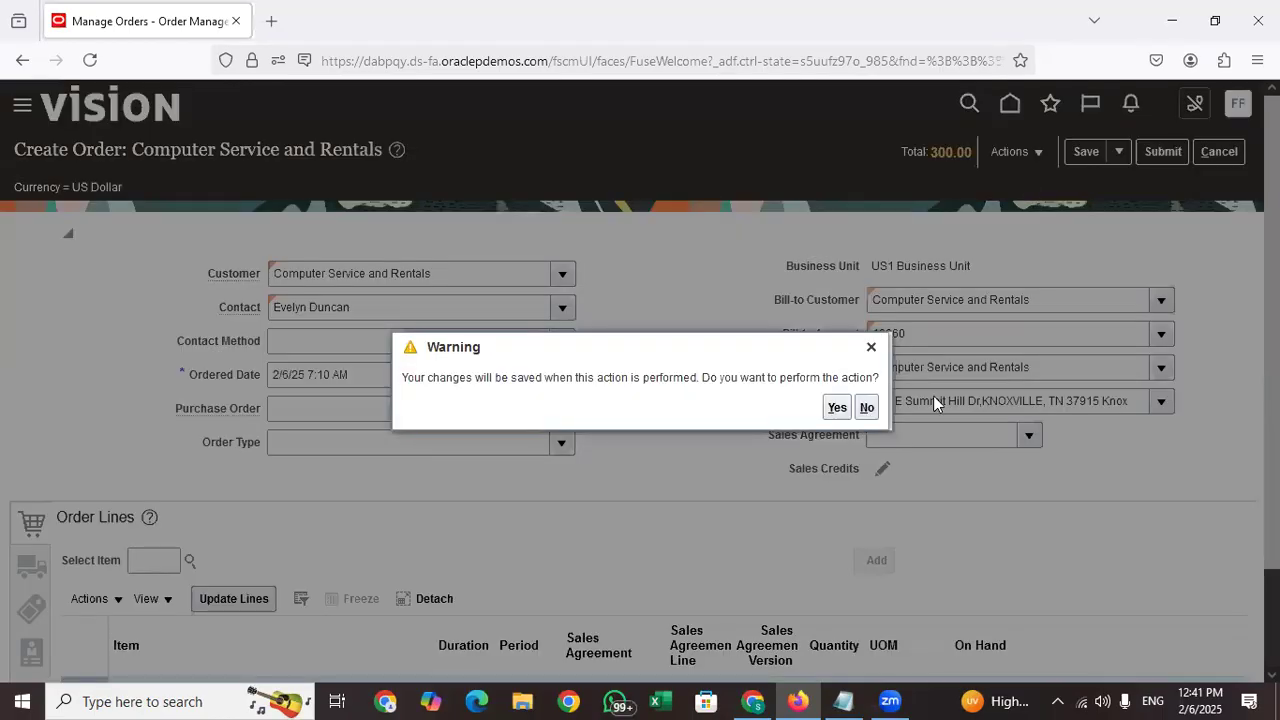
left_click(837, 407)
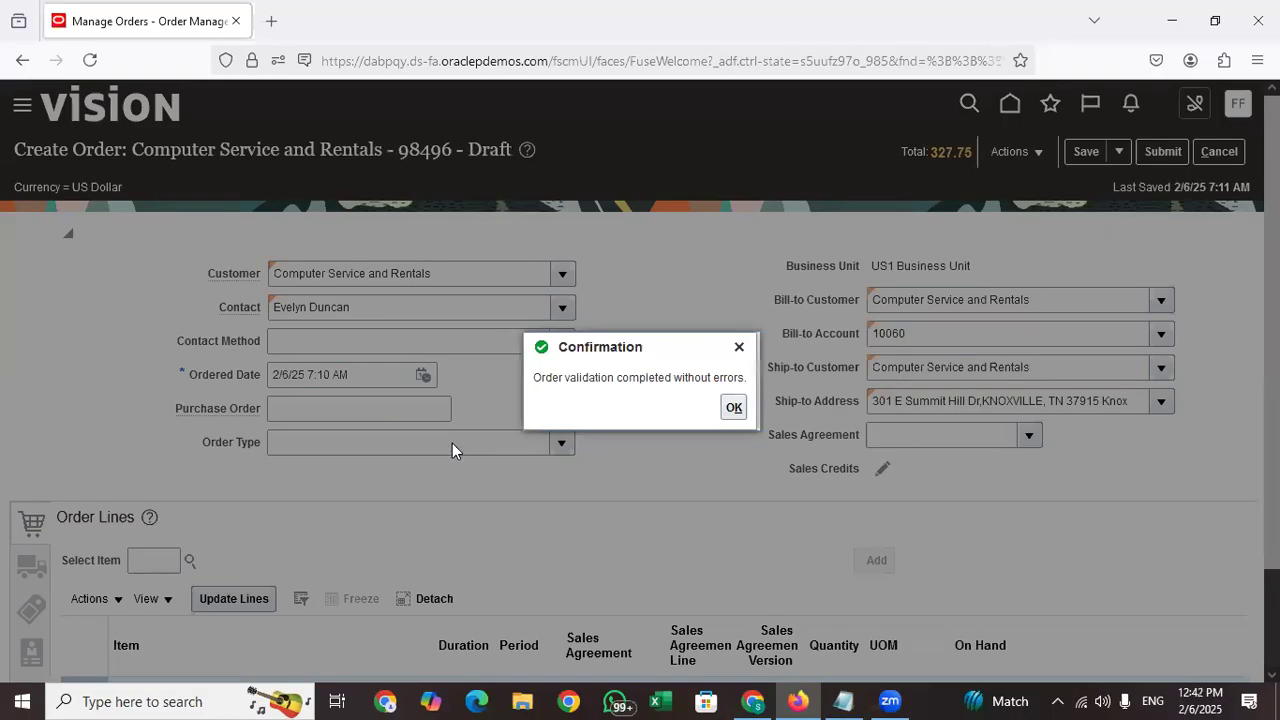
- Dismiss the validation confirmation and copy the order number to the clipboard
left_click(733, 407)
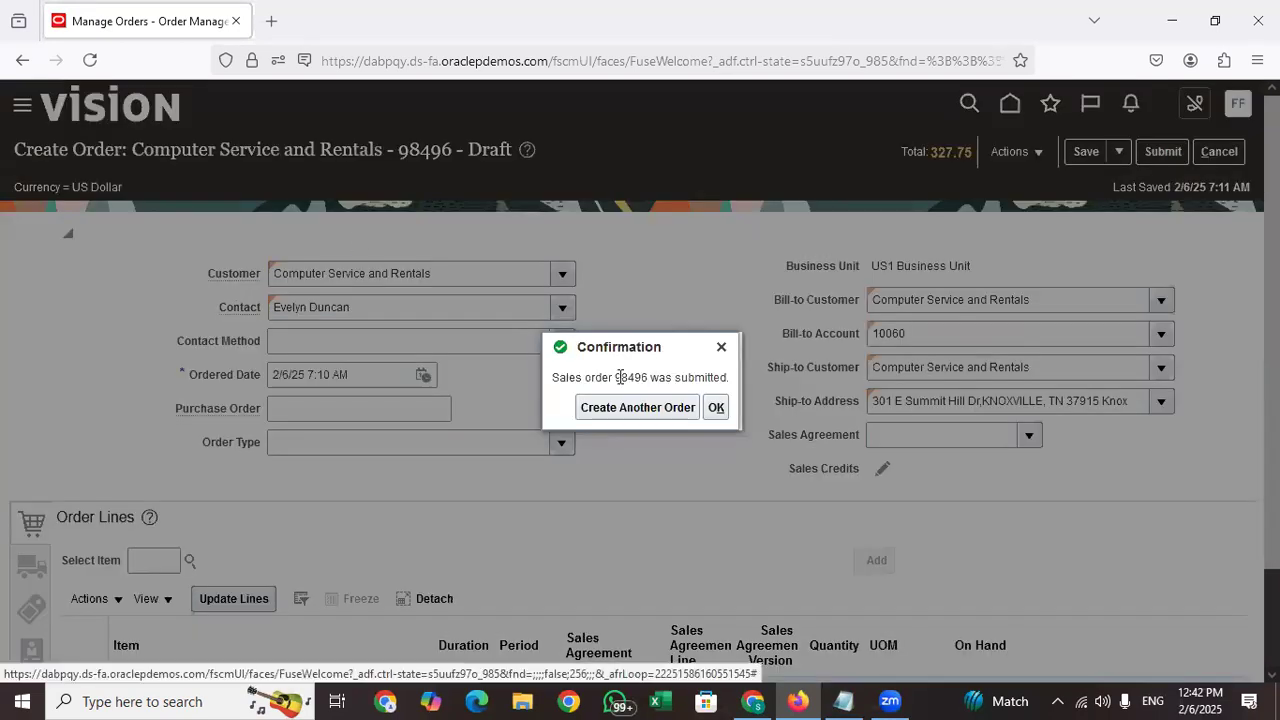
double_click(620, 377)
right_click(627, 377)
left_click(681, 400)
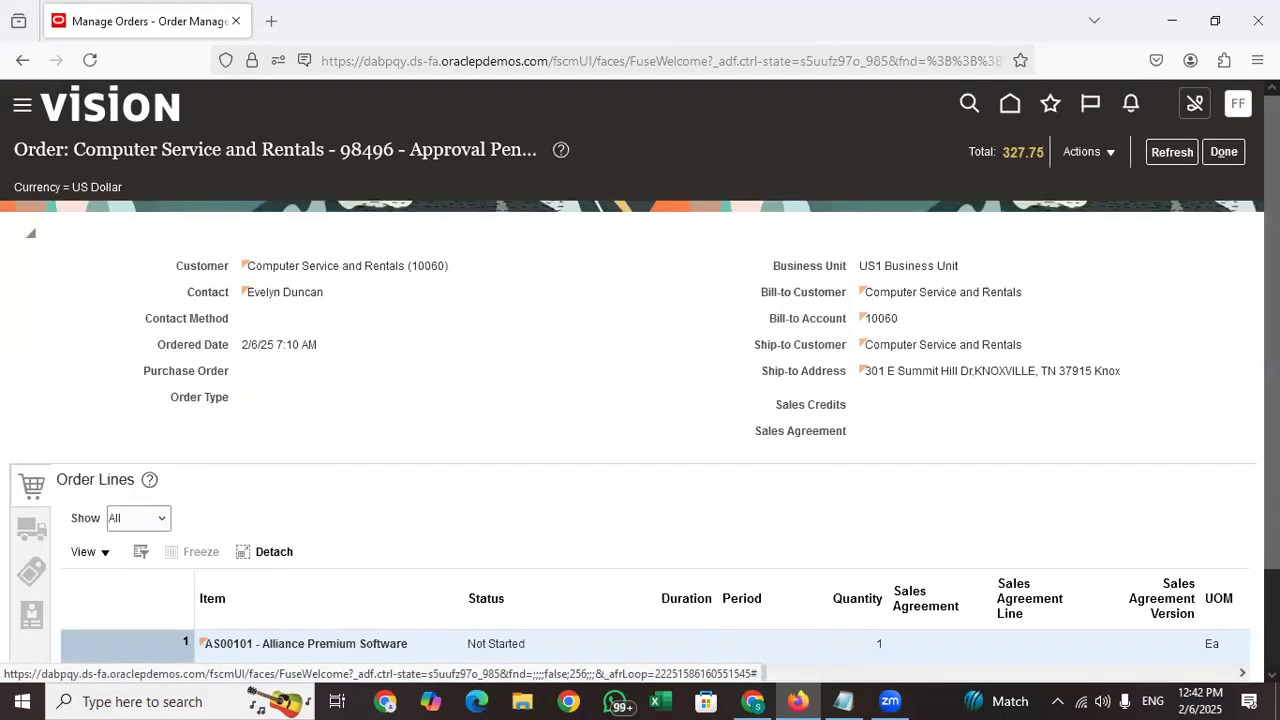
left_click(1177, 156)
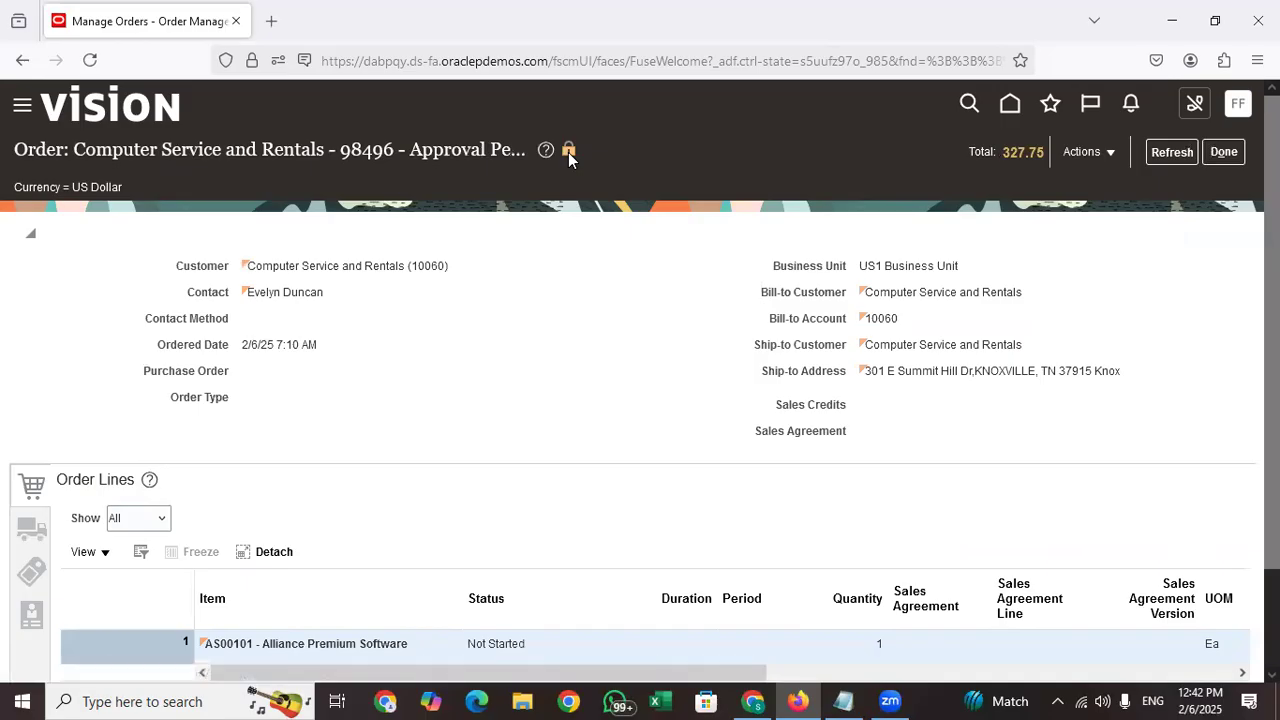
left_click(1108, 154)
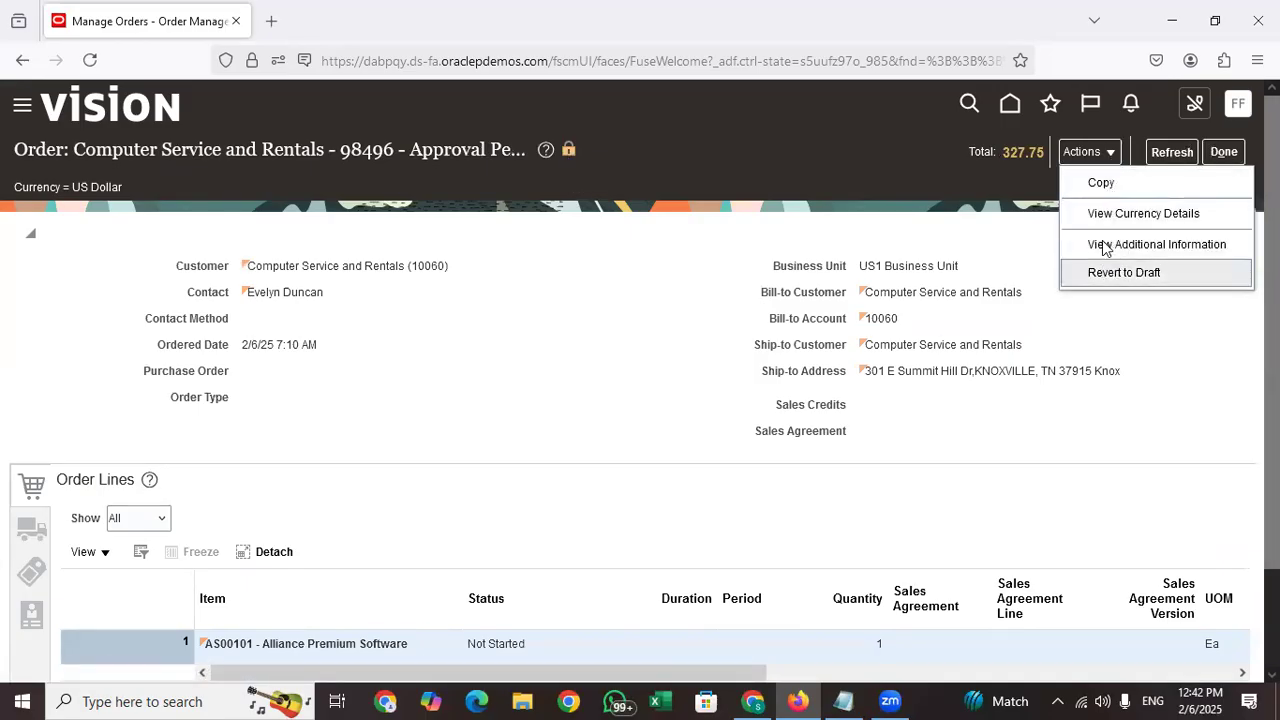
left_click(1170, 151)
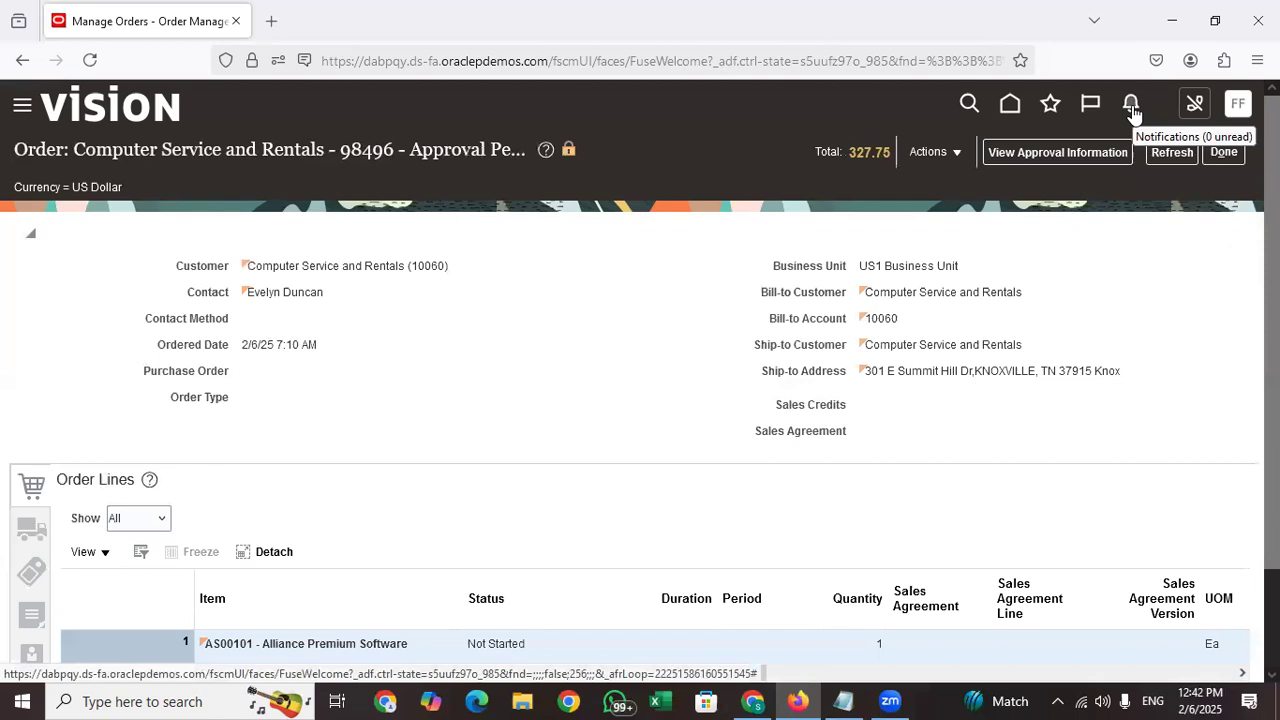
left_click(1168, 154)
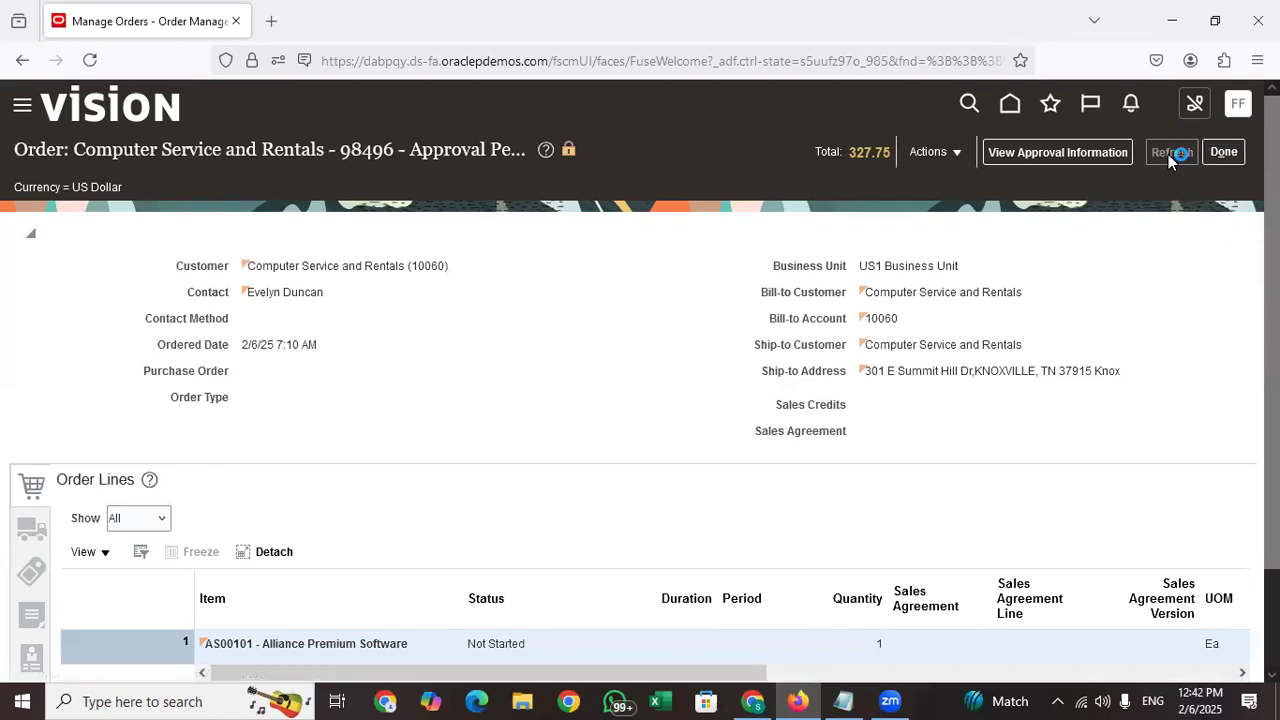
left_click(1048, 158)
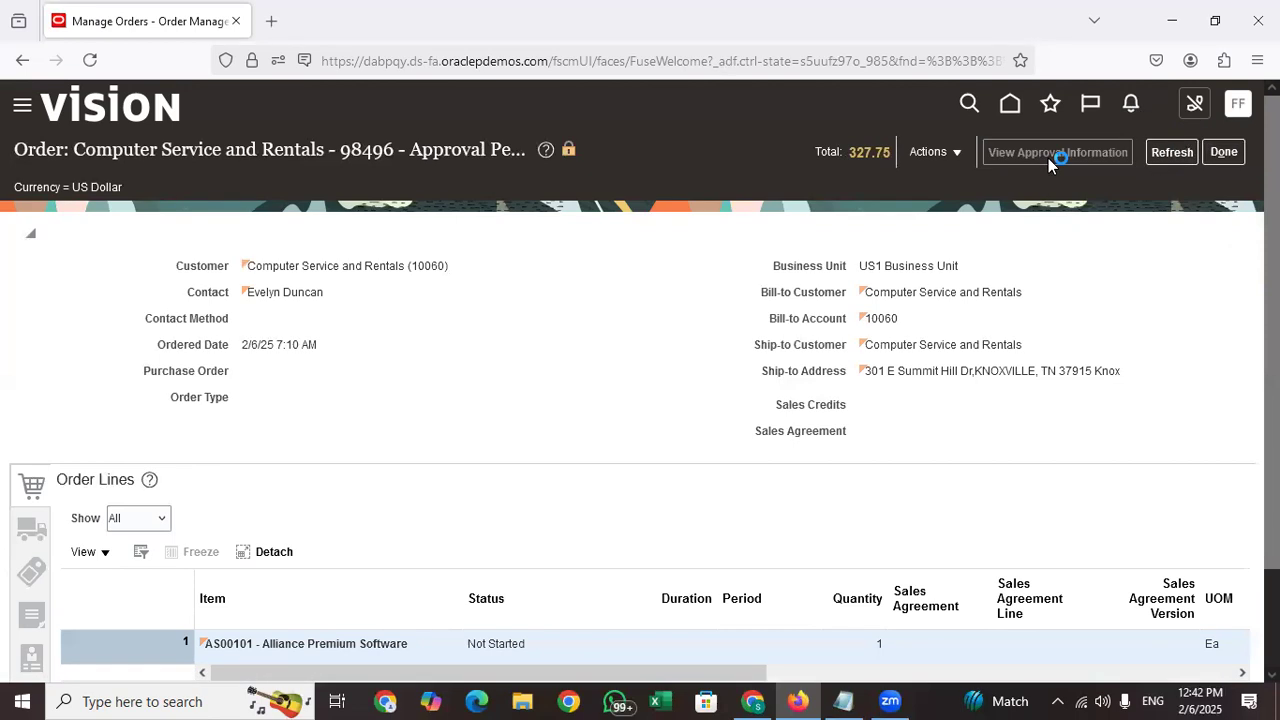
scroll(600, 380, "down", 2)
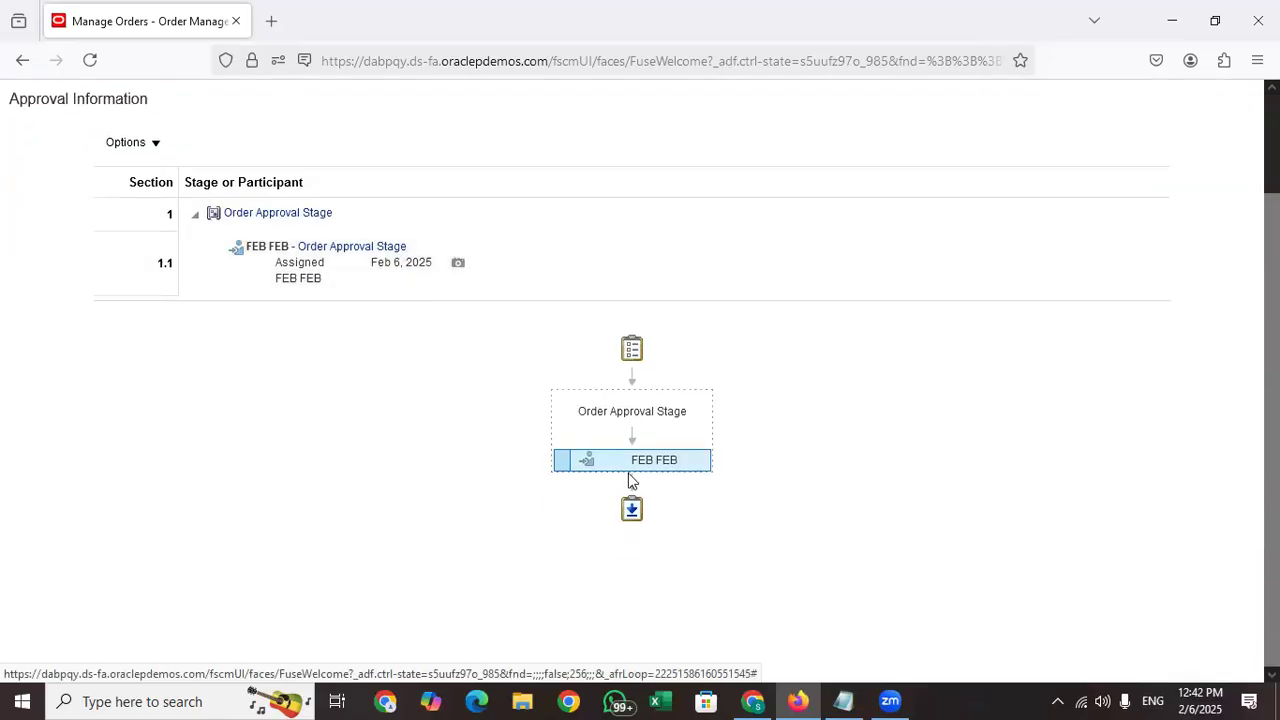
scroll(637, 480, "up", 2)
left_click(1220, 154)
left_click(1168, 153)
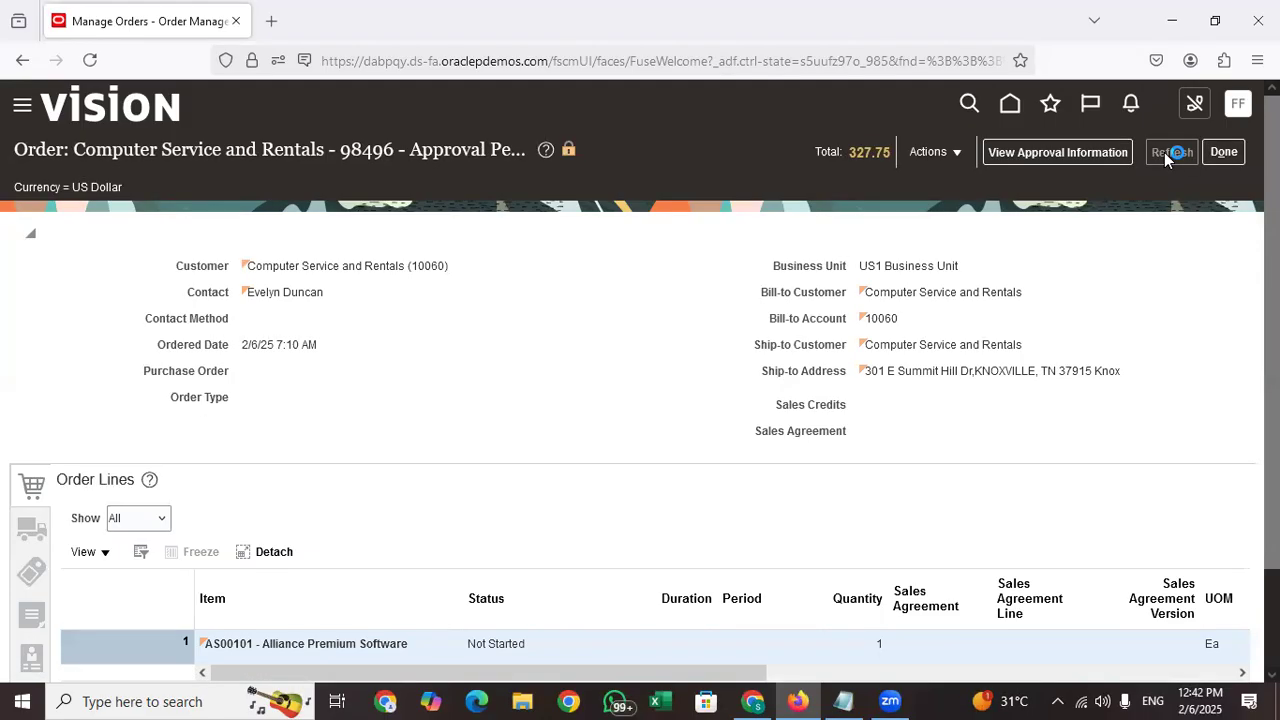
- Approve the order's approval request from Notifications so it shows Processing, then return to the overview
left_click(1128, 110)
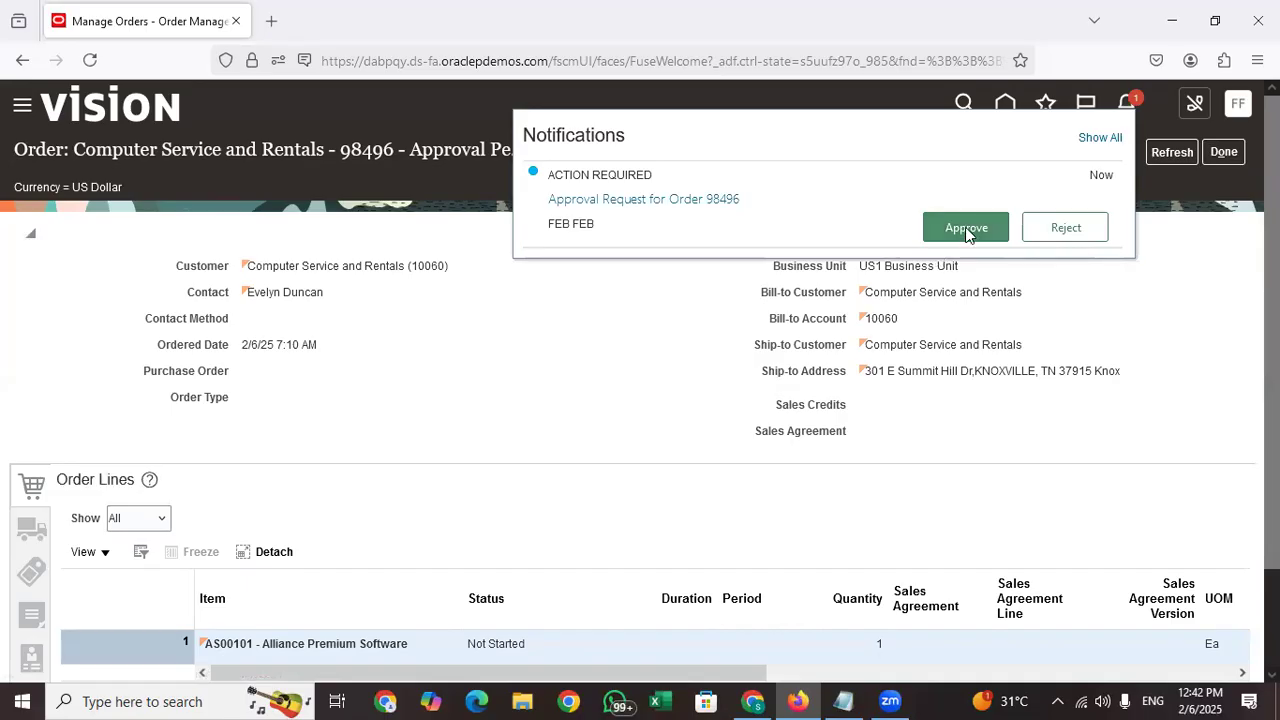
left_click(966, 229)
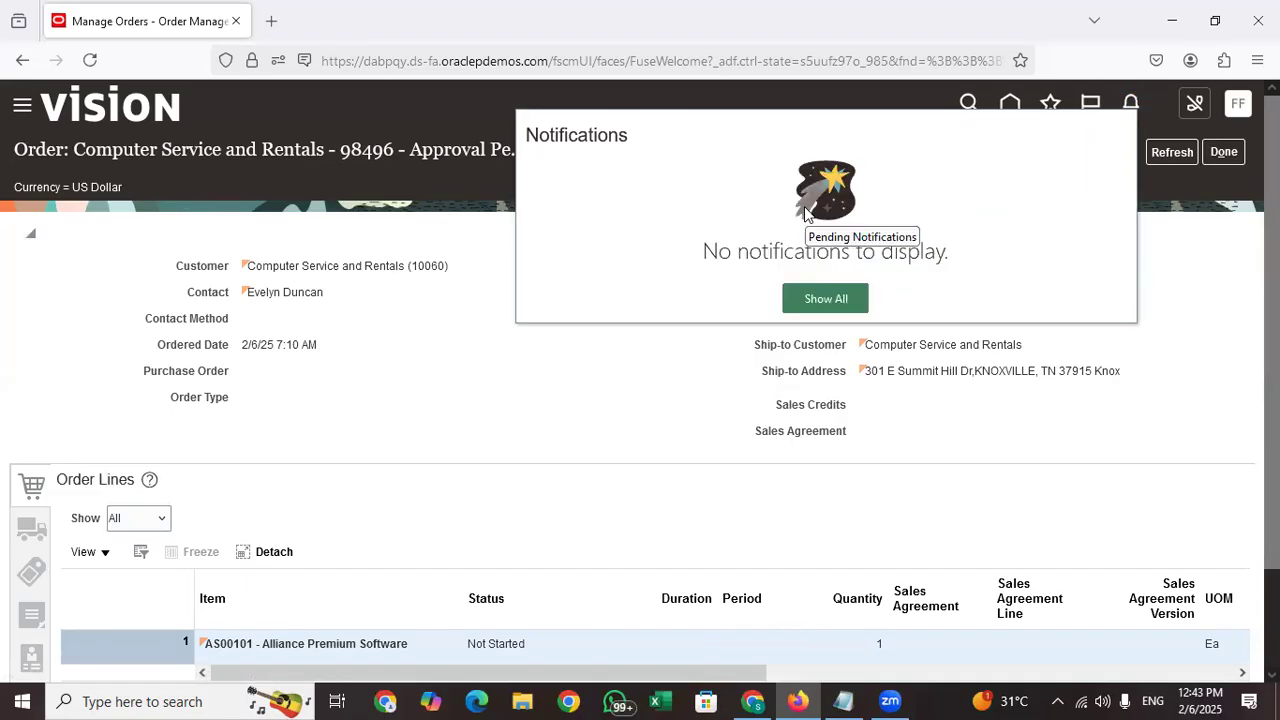
left_click(1180, 189)
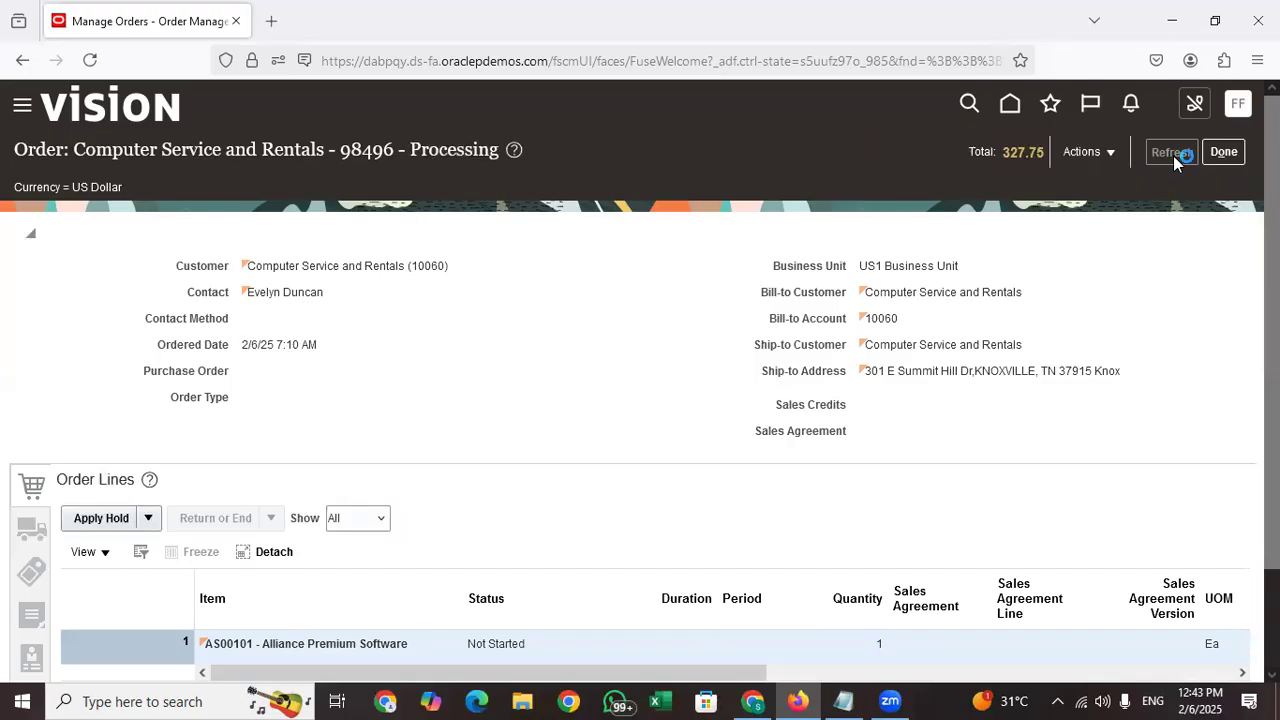
left_click(1087, 153)
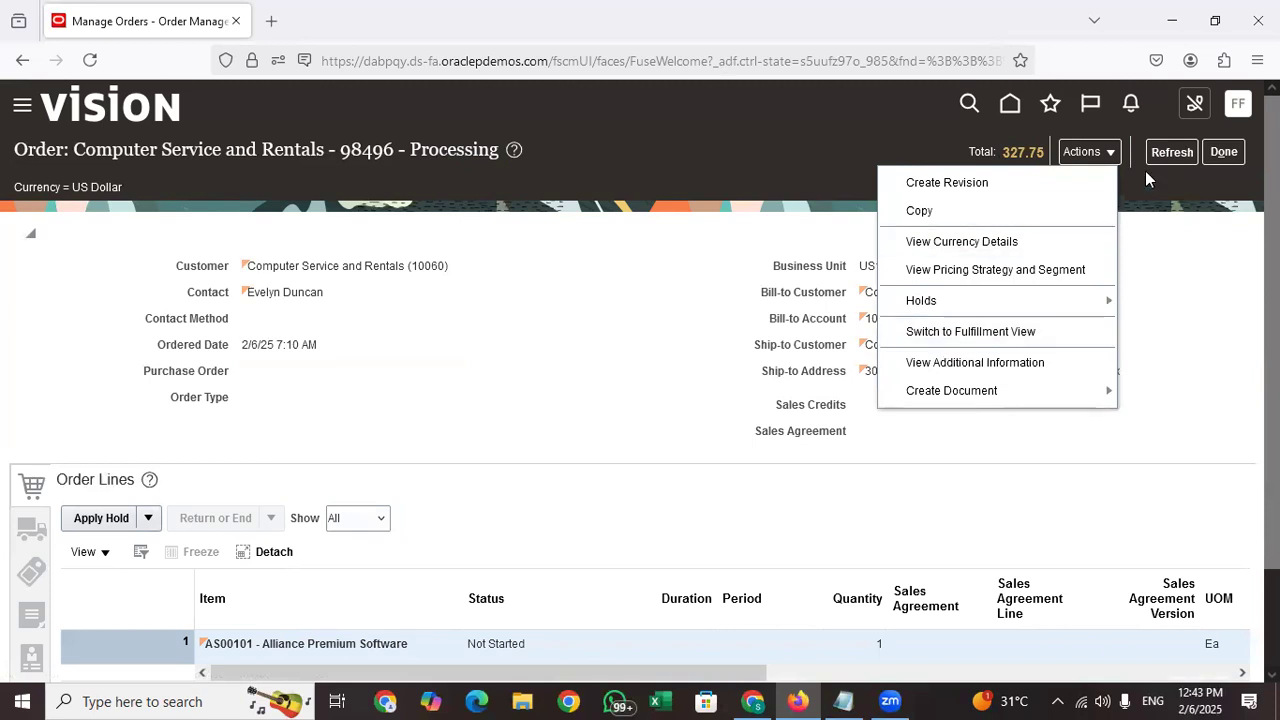
left_click(1224, 153)
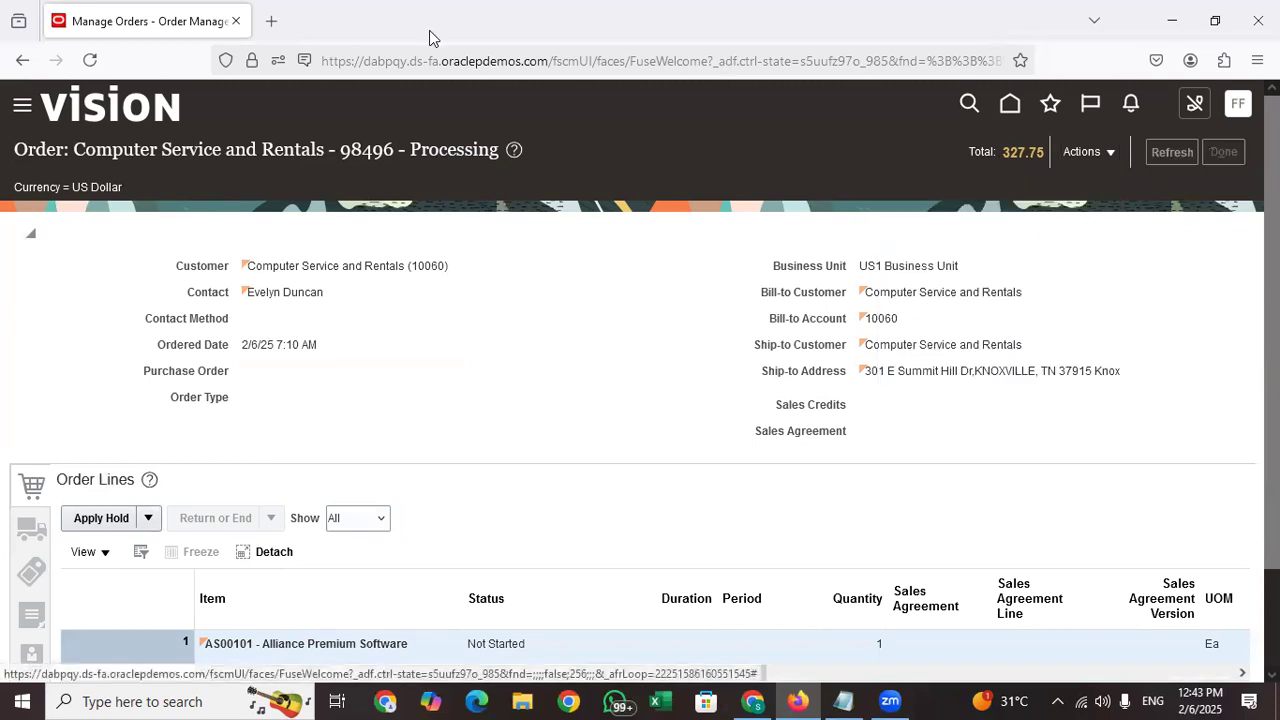